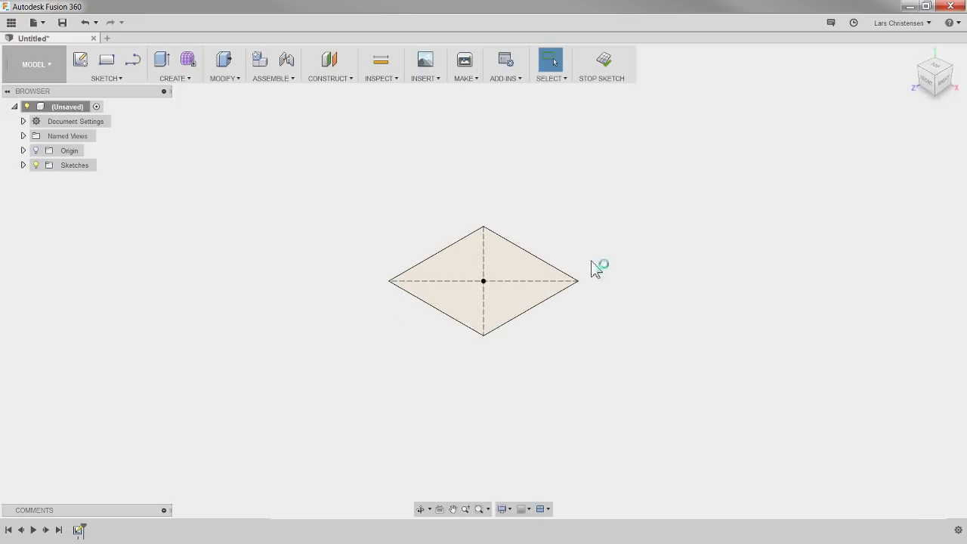
- Extrude the square sketch profile 50 mm into a new body
{"action": "left_click", "coordinate": [501, 294]}
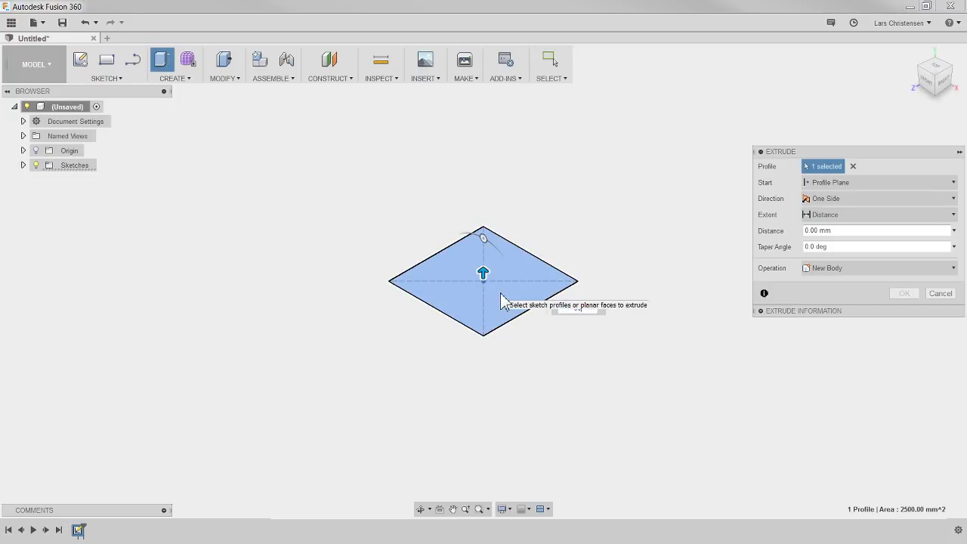
{"action": "type", "text": "50"}
{"action": "key", "text": "Return"}
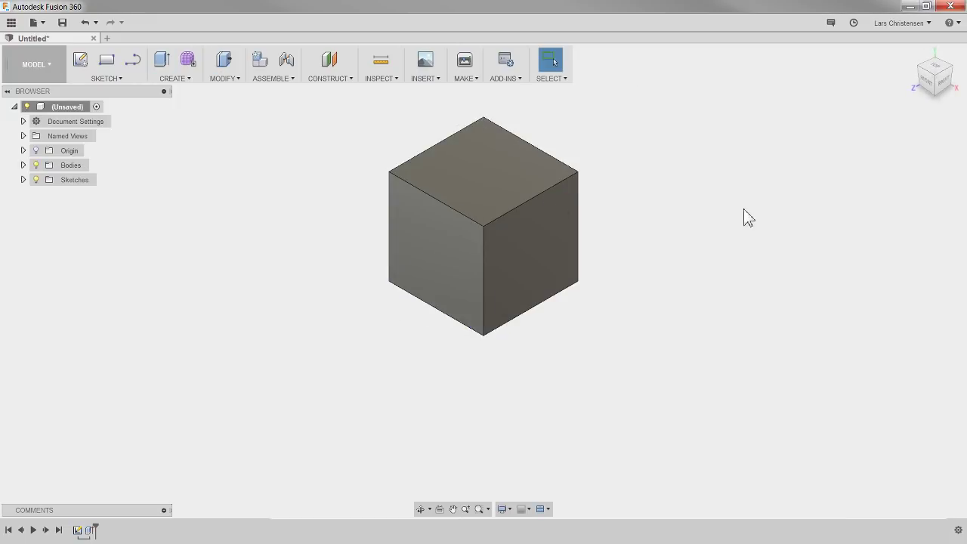
- Chamfer the block's front vertical edge with an equal distance of 40 mm
{"action": "scroll", "coordinate": [665, 174], "scroll_direction": "up", "scroll_amount": 2}
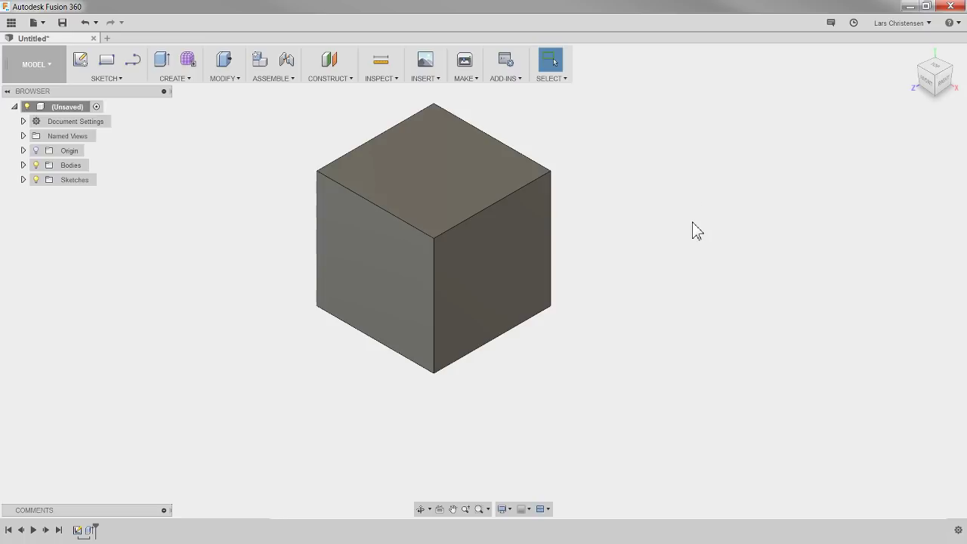
{"action": "left_click", "coordinate": [223, 78]}
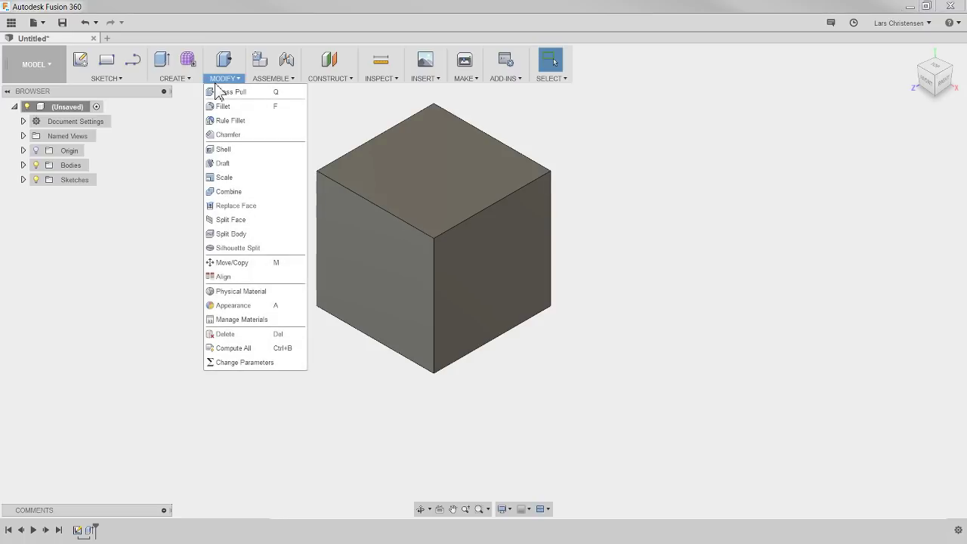
{"action": "left_click", "coordinate": [224, 136]}
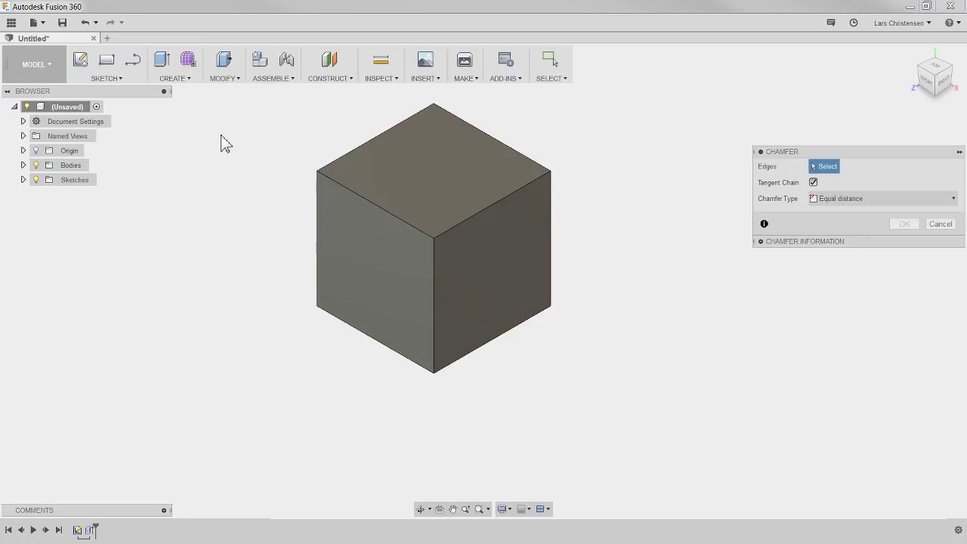
{"action": "left_click", "coordinate": [435, 305]}
{"action": "left_click_drag", "start_coordinate": [433, 309], "coordinate": [434, 261]}
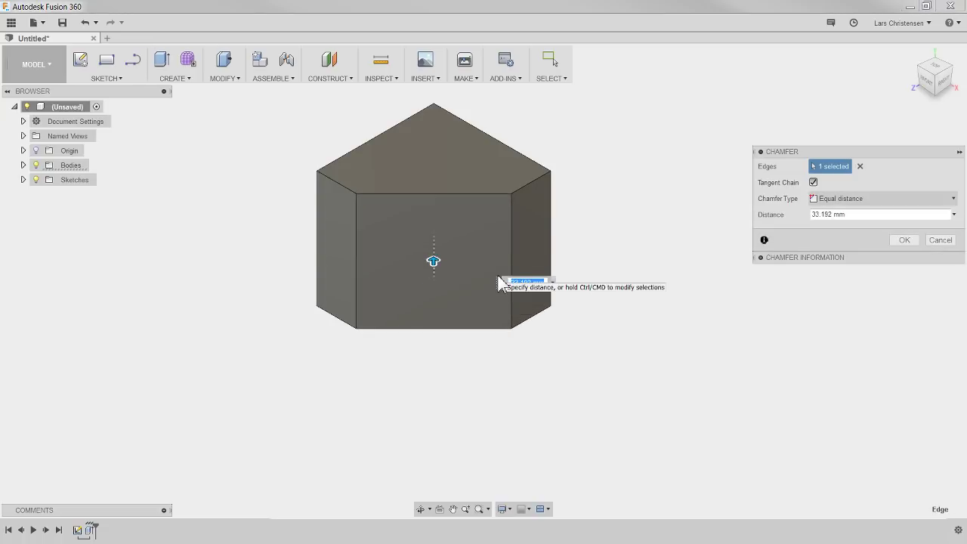
{"action": "type", "text": "5"}
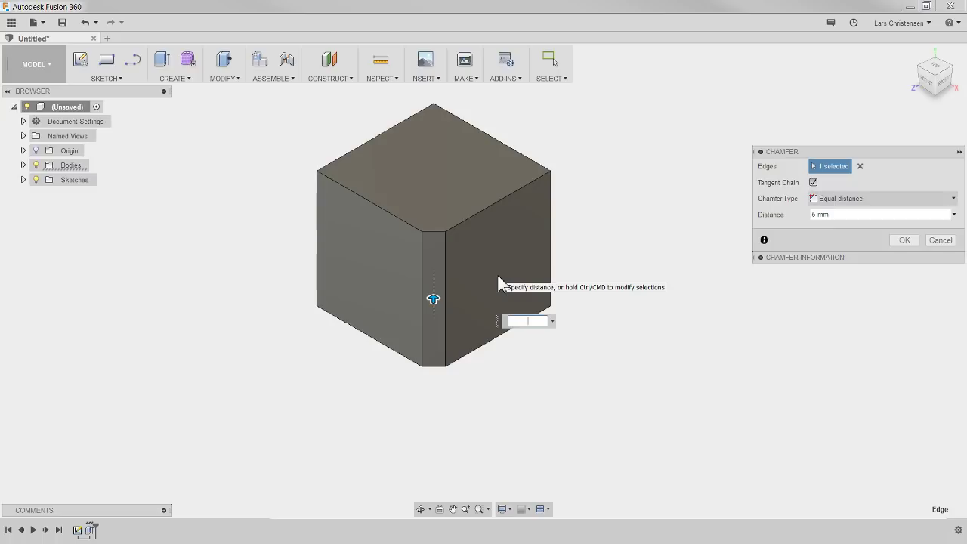
{"action": "type", "text": "40"}
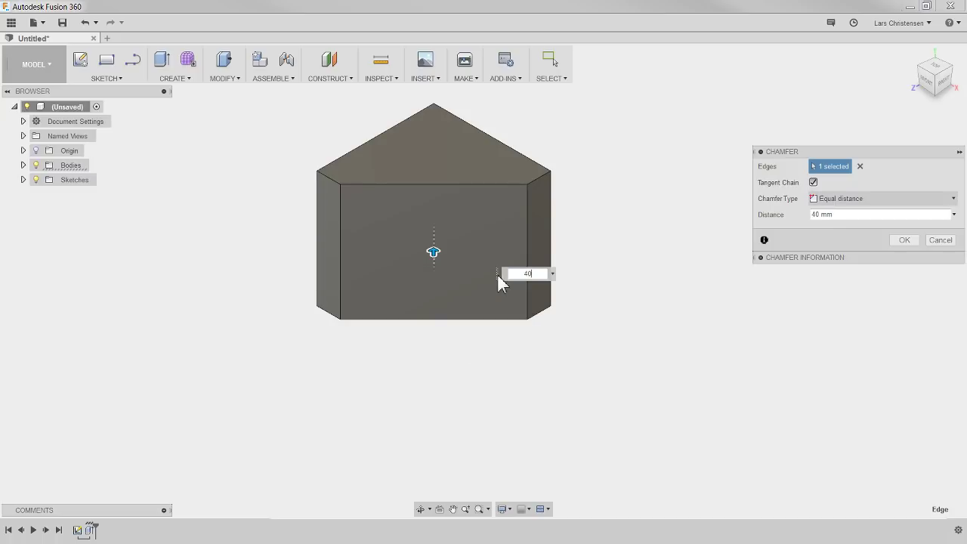
{"action": "key", "text": "Return"}
- Sketch a 25 mm diameter circle centred on the block's angled chamfer face
{"action": "mouse_move", "coordinate": [643, 367]}
{"action": "middle_mouse_down", "text": "shift"}
{"action": "mouse_move", "coordinate": [665, 369]}
{"action": "mouse_move", "coordinate": [635, 374]}
{"action": "middle_mouse_up", "text": "shift"}
{"action": "middle_click_drag", "start_coordinate": [487, 411], "coordinate": [86, 474], "text": "shift"}
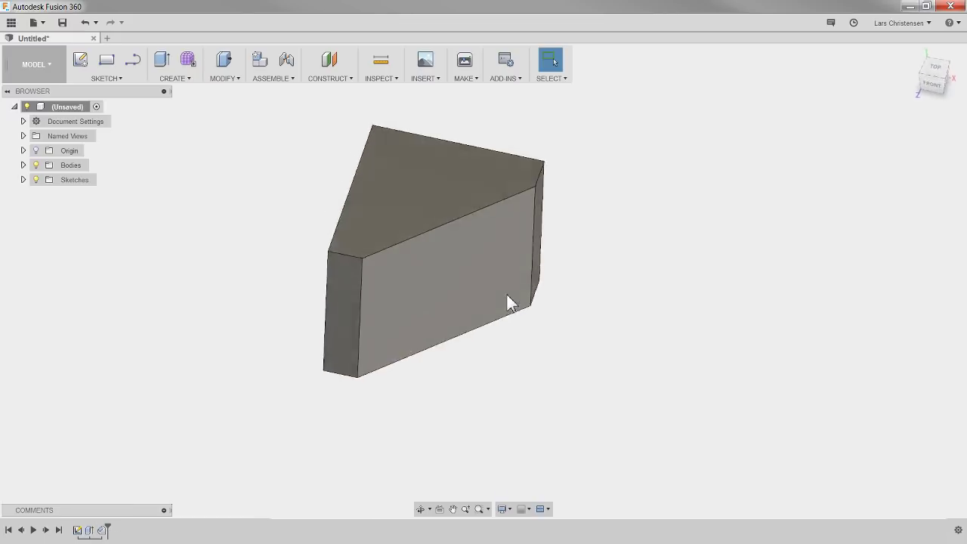
{"action": "middle_click_drag", "start_coordinate": [657, 276], "coordinate": [715, 170], "text": "shift"}
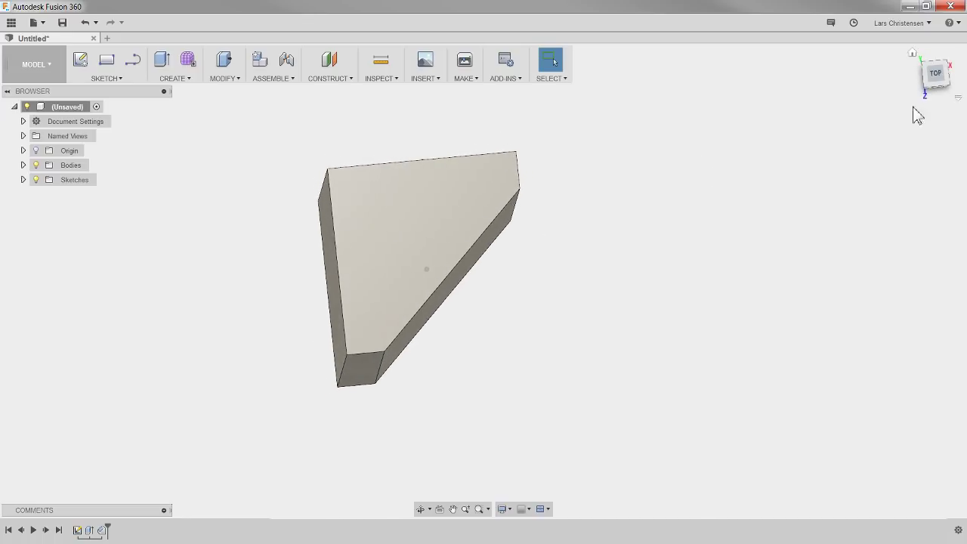
{"action": "left_click", "coordinate": [937, 75]}
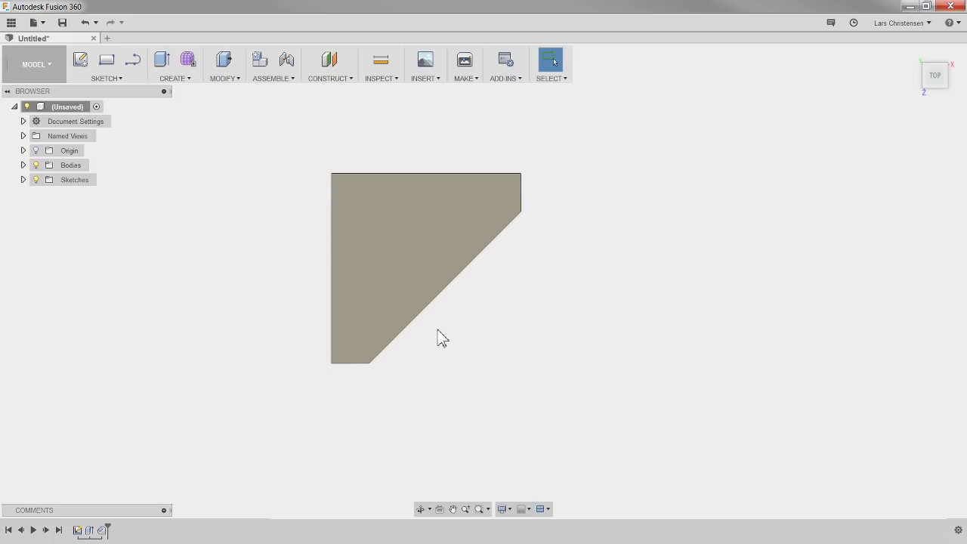
{"action": "middle_click_drag", "start_coordinate": [195, 497], "coordinate": [611, 386], "text": "shift"}
{"action": "scroll", "coordinate": [610, 390], "scroll_direction": "up", "scroll_amount": 2}
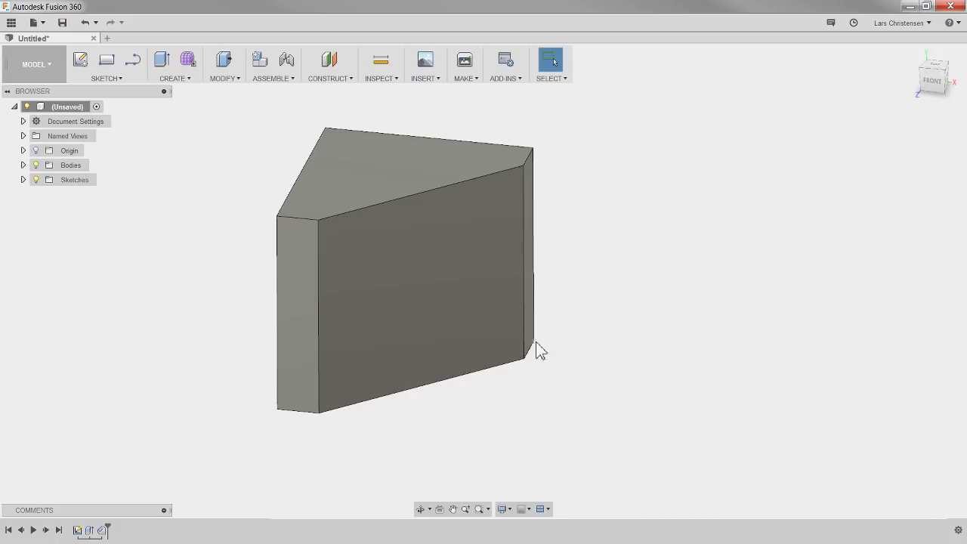
{"action": "left_click", "coordinate": [80, 60]}
{"action": "left_click", "coordinate": [451, 276]}
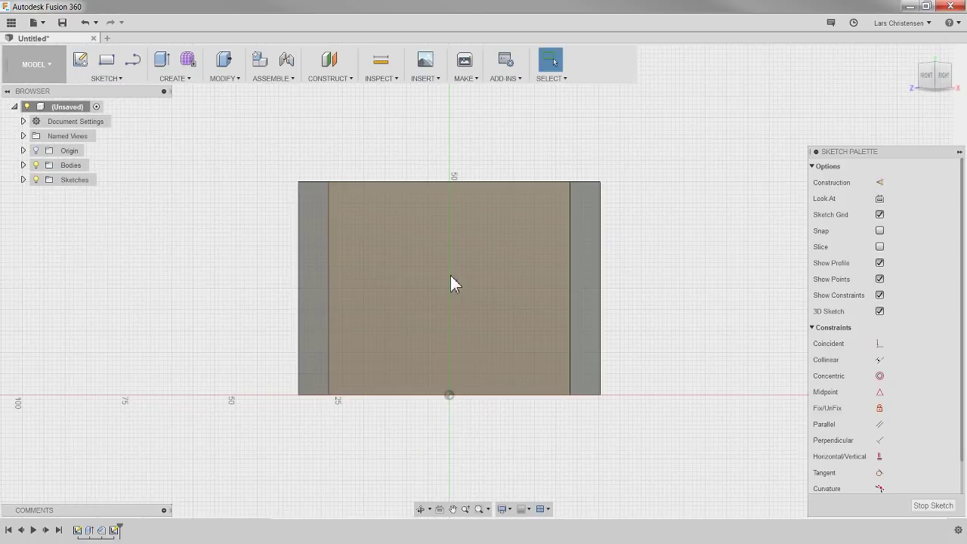
{"action": "key", "text": "c"}
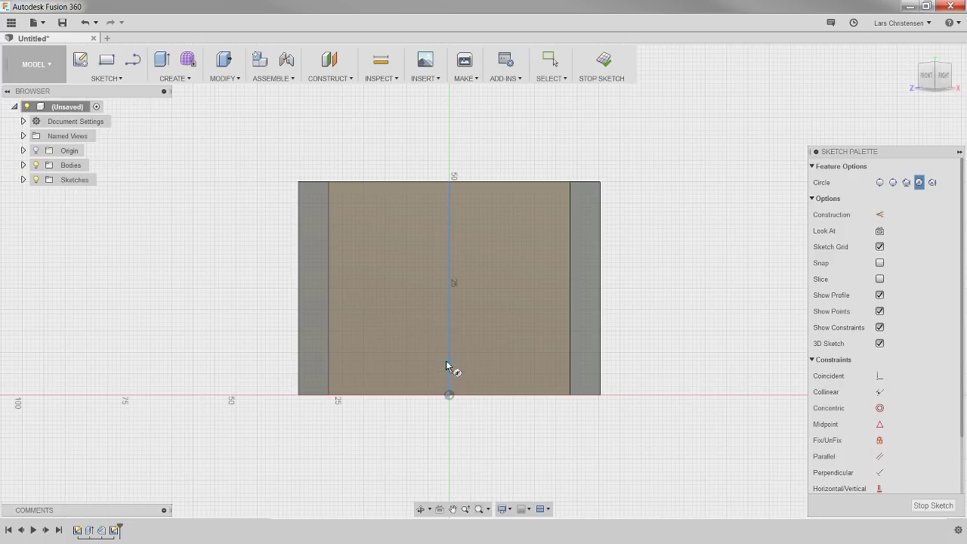
{"action": "left_click", "coordinate": [450, 287]}
{"action": "key", "text": "Tab"}
{"action": "key", "text": "Return"}
- Extrude the circle as a 25 mm deep cut into the angled face
{"action": "key", "text": "e"}
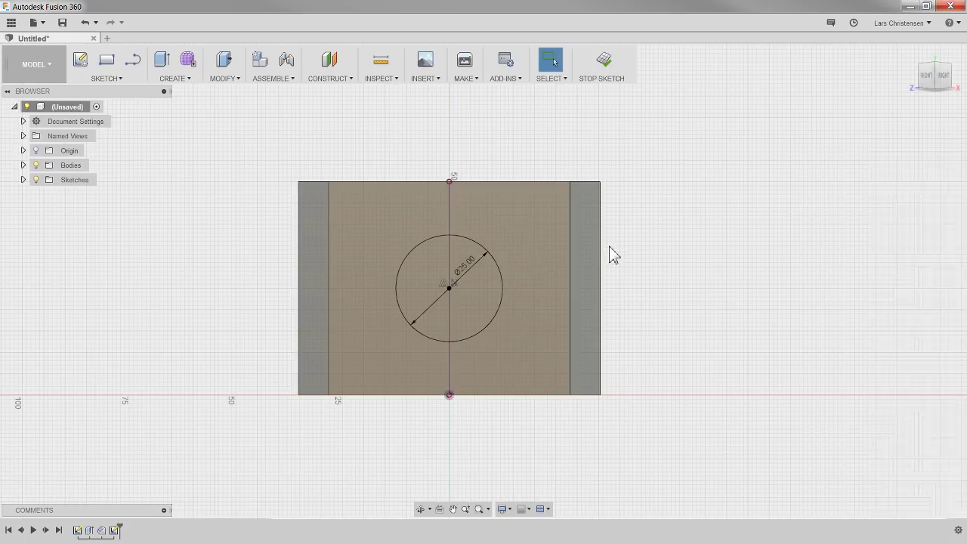
{"action": "left_click", "coordinate": [452, 286]}
{"action": "left_click", "coordinate": [401, 296]}
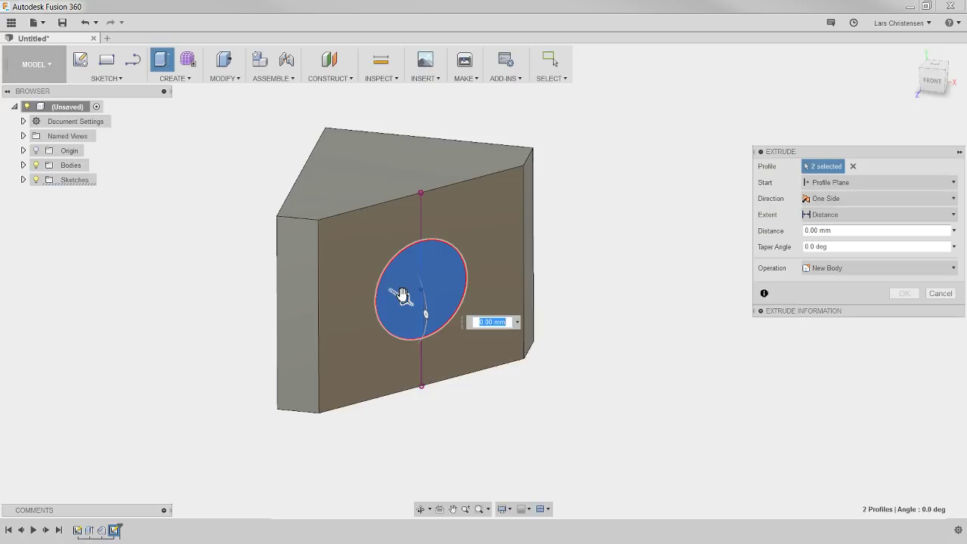
{"action": "type", "text": "25"}
{"action": "key", "text": "Return"}
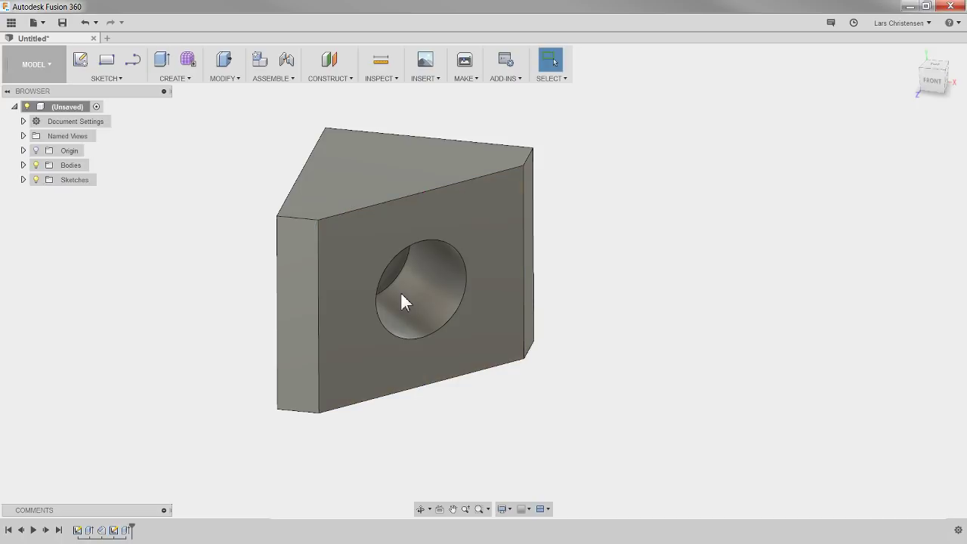
- Save the design as View in the LiveStream project's master folder and check it among the project files
{"action": "middle_click_drag", "start_coordinate": [720, 284], "coordinate": [702, 276], "text": "shift"}
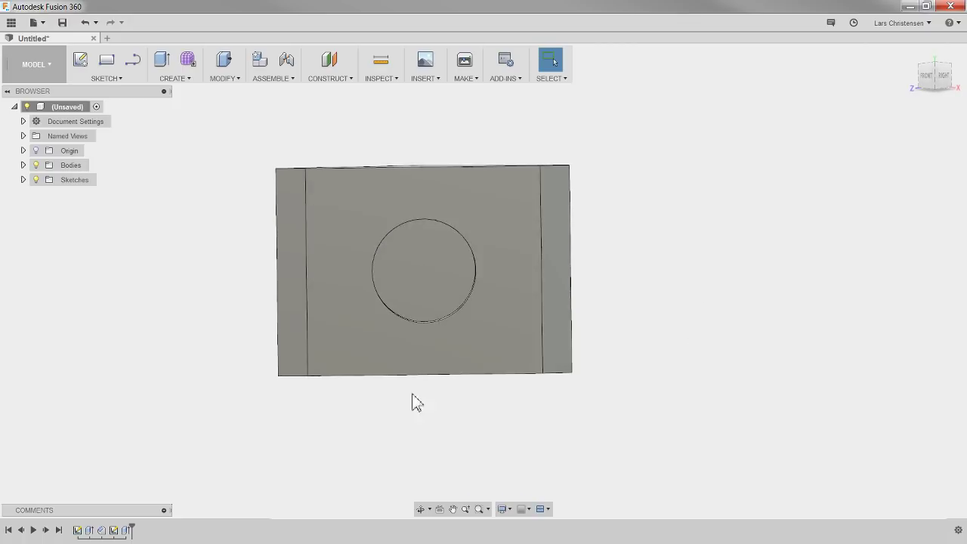
{"action": "left_click", "coordinate": [62, 22]}
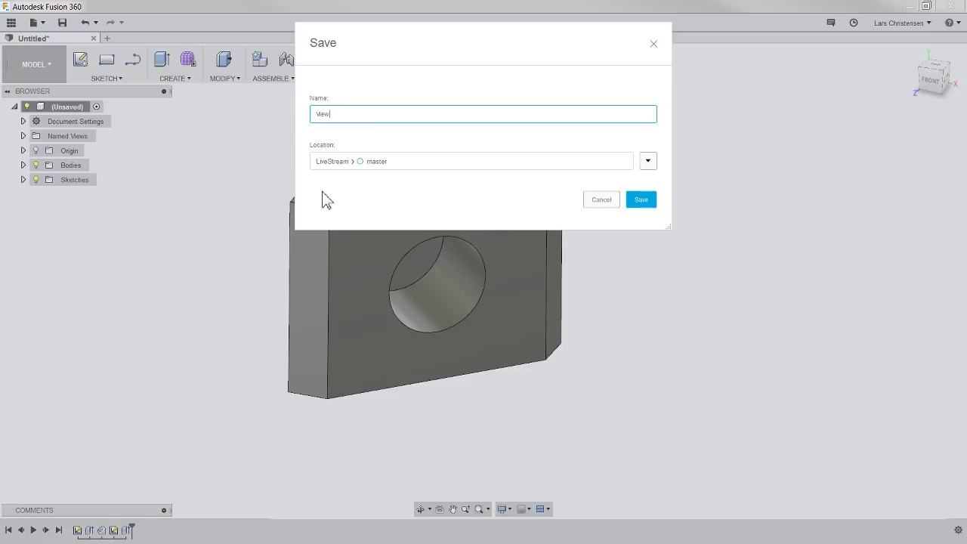
{"action": "left_click", "coordinate": [641, 199]}
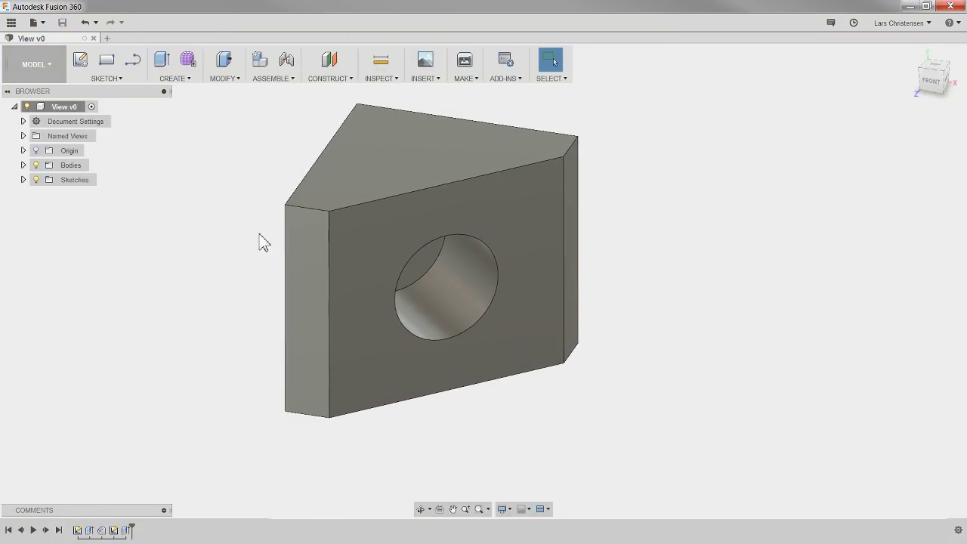
{"action": "left_click", "coordinate": [10, 23]}
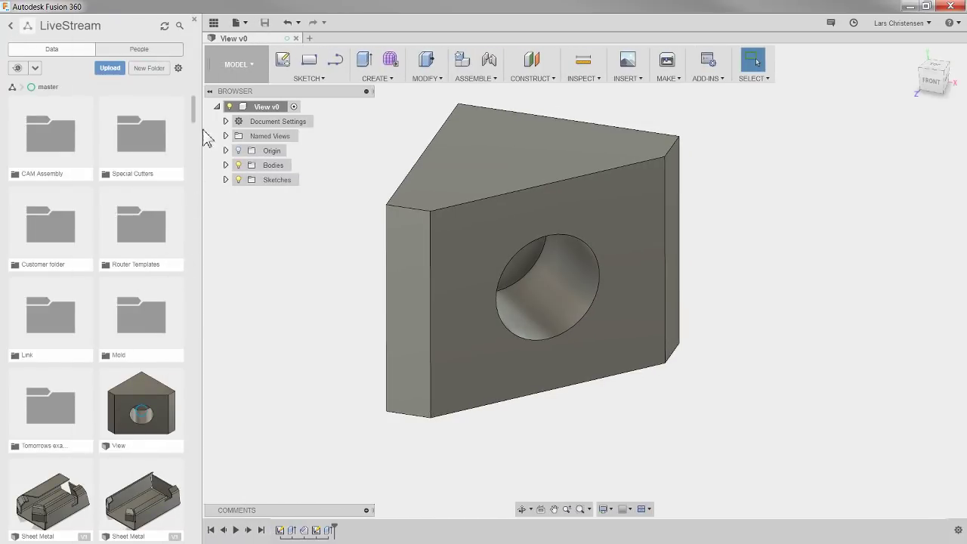
{"action": "mouse_move", "coordinate": [193, 117]}
{"action": "left_mouse_down"}
{"action": "mouse_move", "coordinate": [182, 264]}
{"action": "mouse_move", "coordinate": [189, 103]}
{"action": "left_mouse_up"}
{"action": "left_click", "coordinate": [214, 22]}
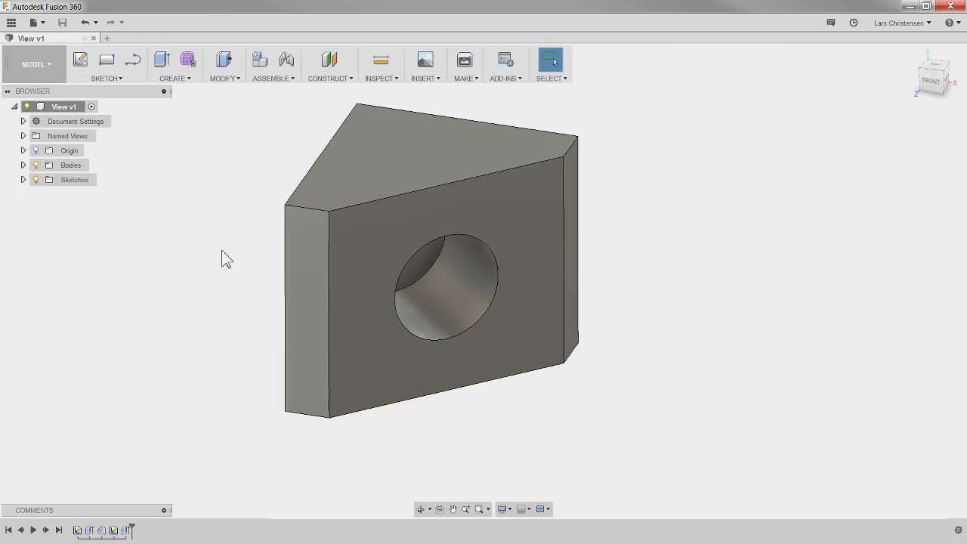
- Create a new drawing from the design
{"action": "left_click", "coordinate": [39, 67]}
{"action": "mouse_move", "coordinate": [52, 238]}
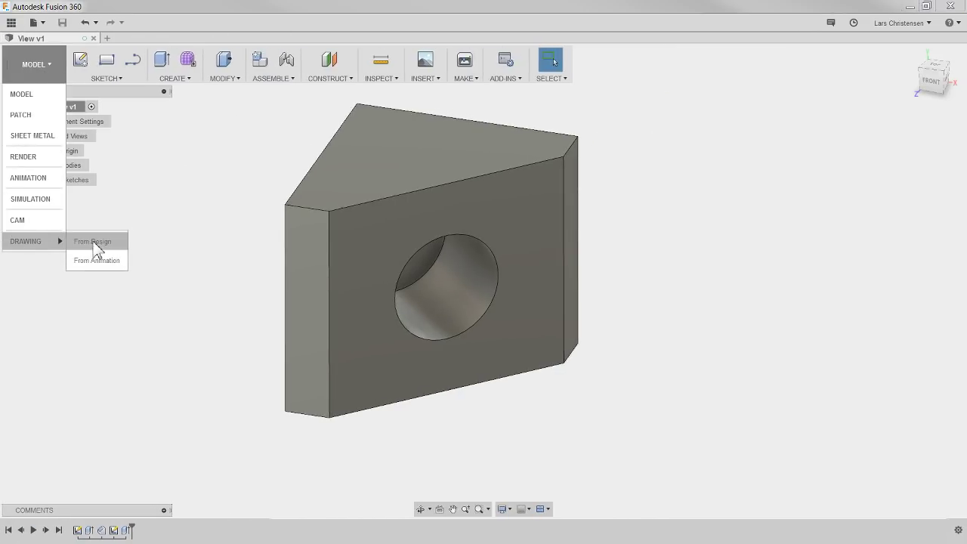
{"action": "left_click", "coordinate": [89, 246]}
{"action": "left_click", "coordinate": [905, 304]}
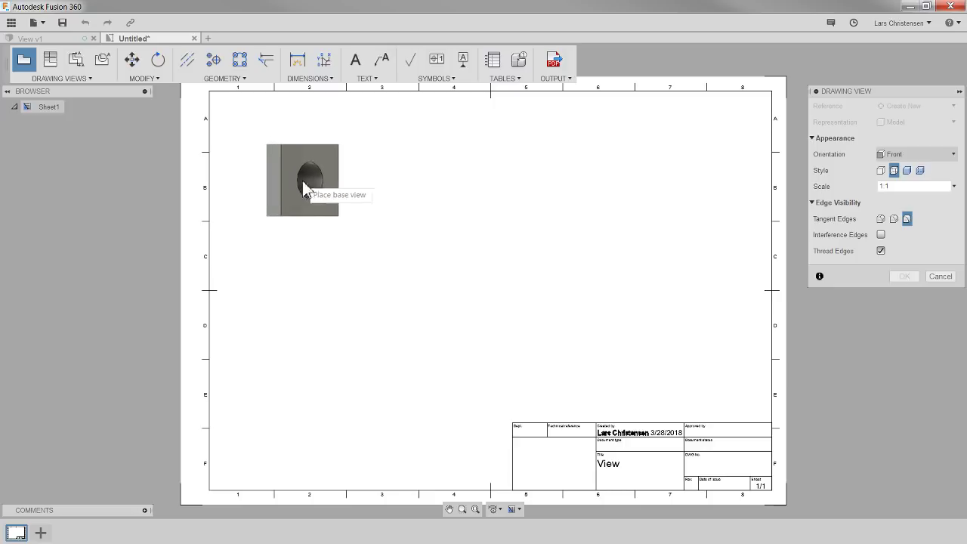
- Place a base view with the TOP orientation at 1:1 scale in the upper-left area of the sheet
{"action": "left_click", "coordinate": [920, 155]}
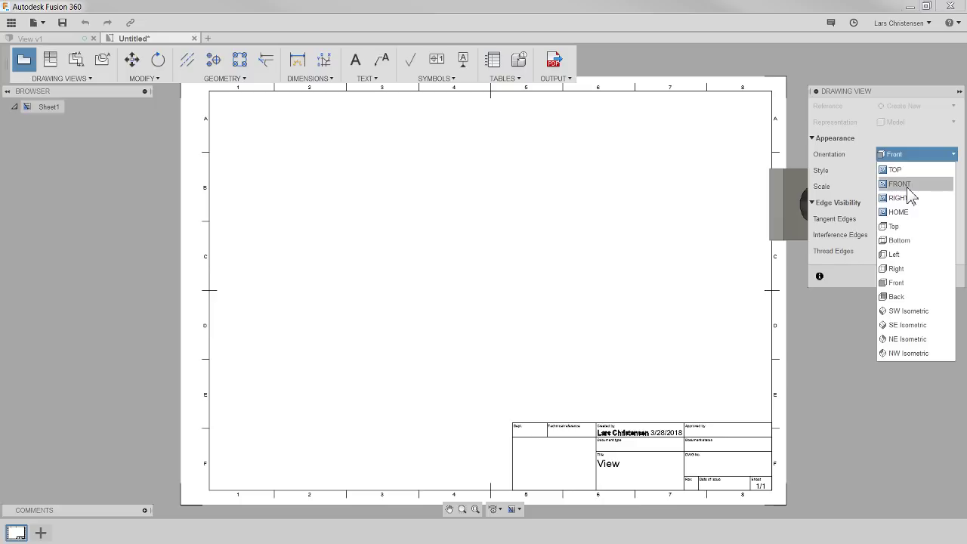
{"action": "left_click", "coordinate": [899, 171]}
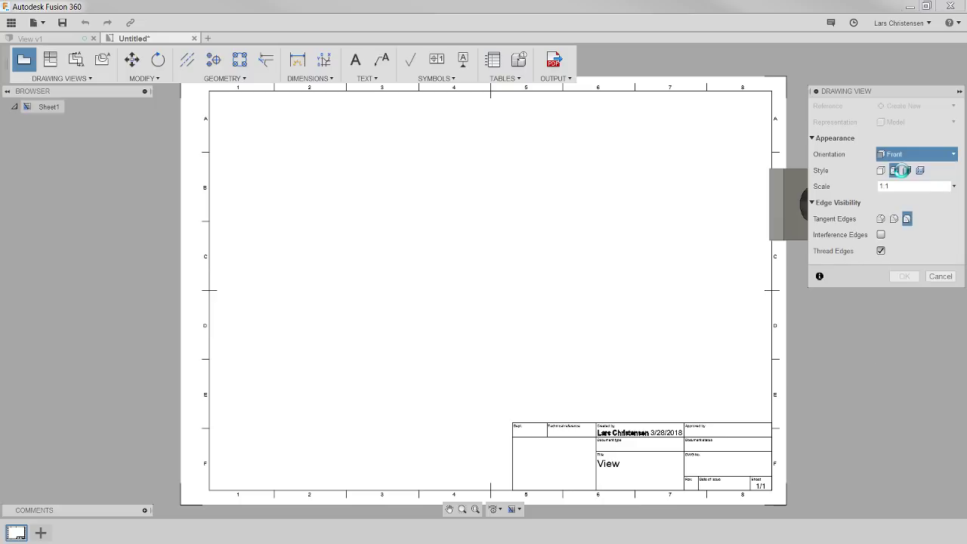
{"action": "left_click", "coordinate": [301, 167]}
{"action": "left_click", "coordinate": [905, 277]}
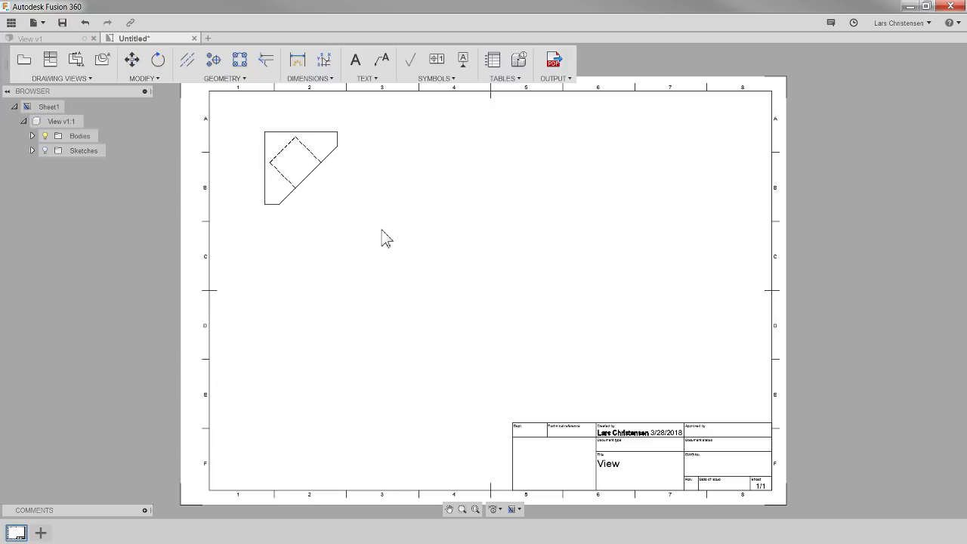
- Examine the angled face and its hole in the 3D model and return to the drawing
{"action": "left_click", "coordinate": [60, 38]}
{"action": "middle_click_drag", "start_coordinate": [786, 254], "coordinate": [439, 306], "text": "shift"}
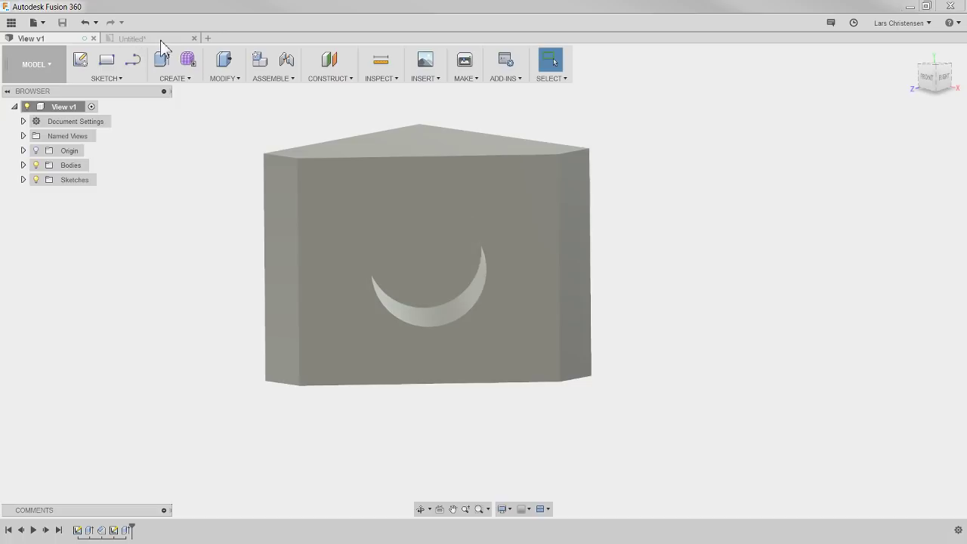
{"action": "left_click", "coordinate": [161, 40]}
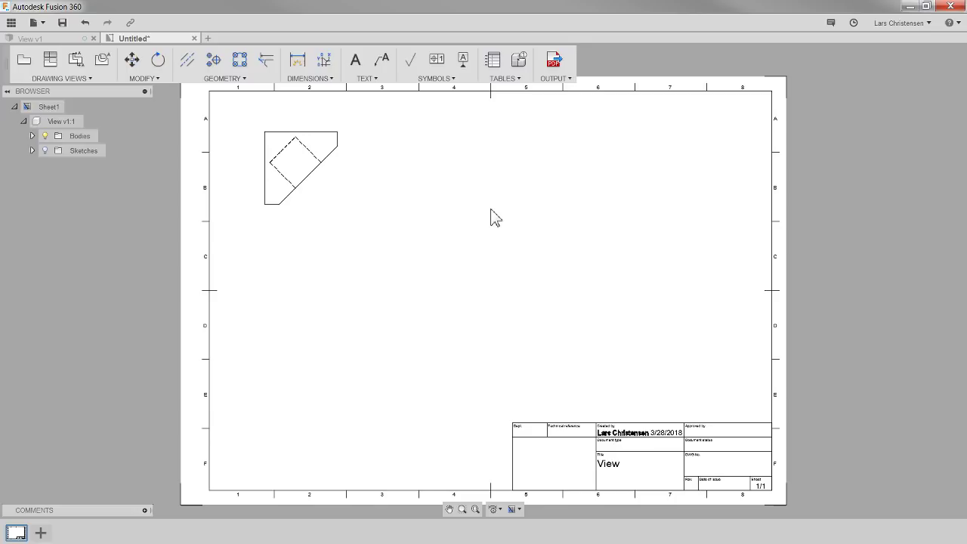
{"action": "left_click", "coordinate": [77, 62]}
{"action": "left_click", "coordinate": [280, 192]}
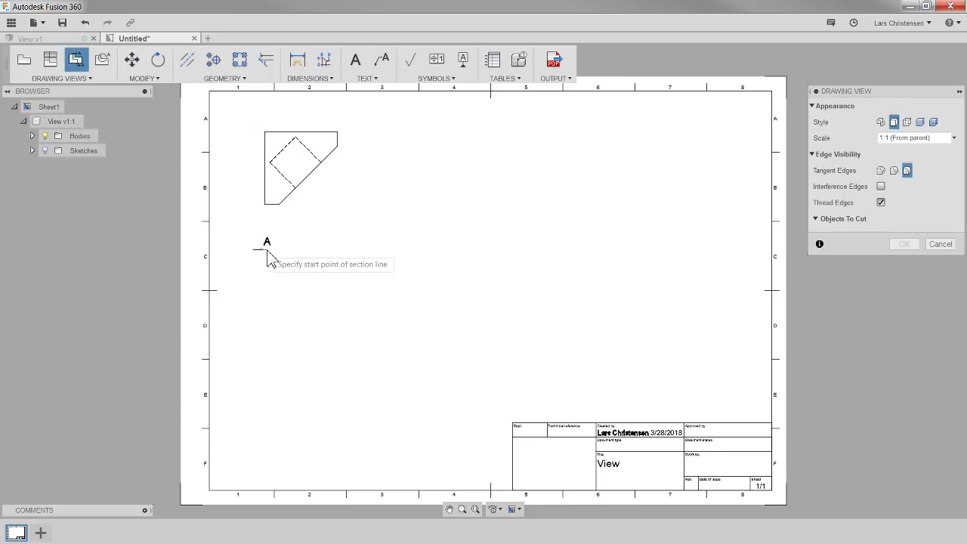
{"action": "left_click", "coordinate": [279, 205]}
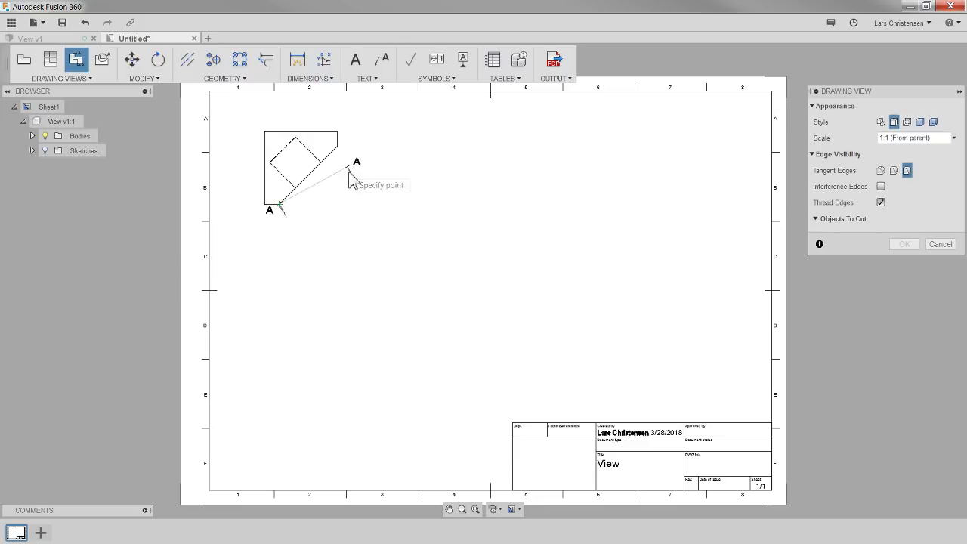
{"action": "left_click", "coordinate": [337, 147]}
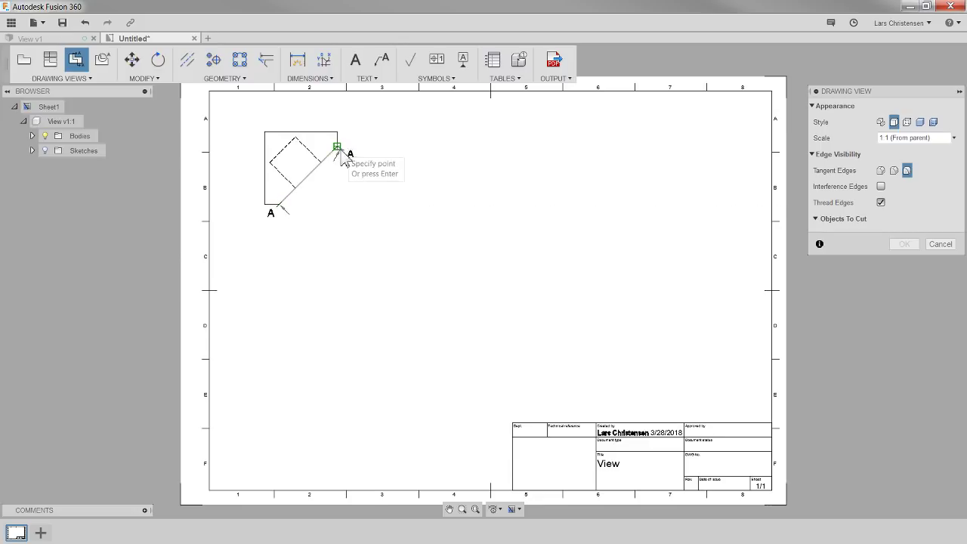
{"action": "key", "text": "Return"}
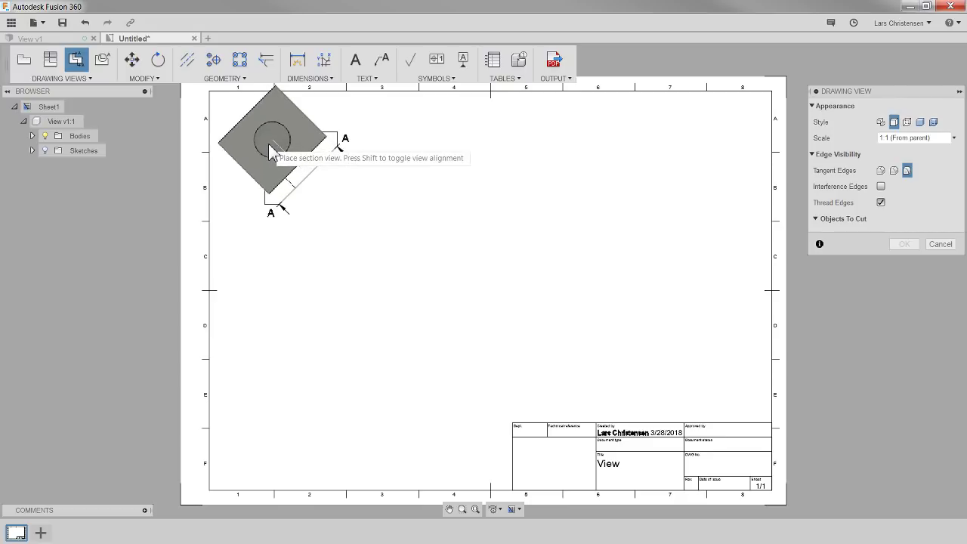
{"action": "left_click", "coordinate": [941, 244]}
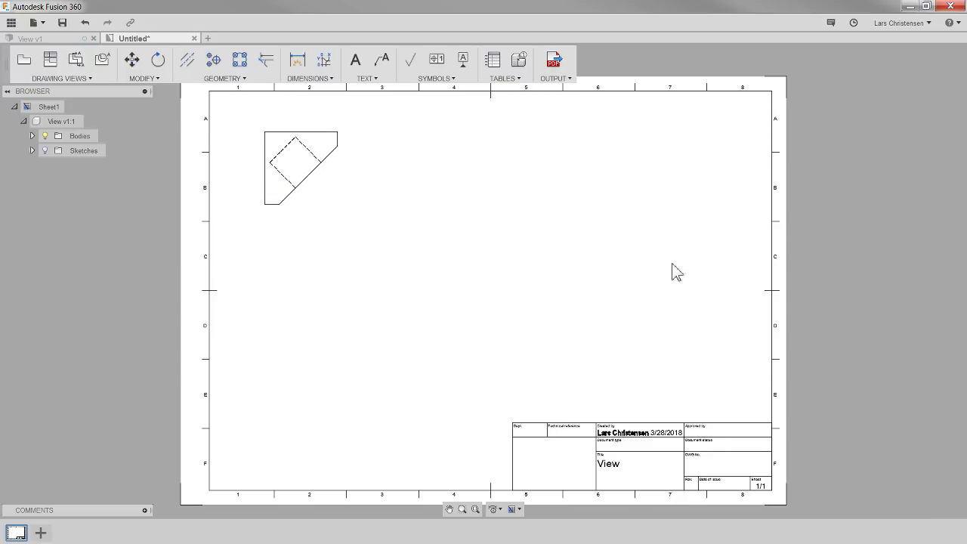
- Rotate the base view 315 degrees about the lower corner of its angled edge so that edge lies horizontal
{"action": "left_click", "coordinate": [159, 64]}
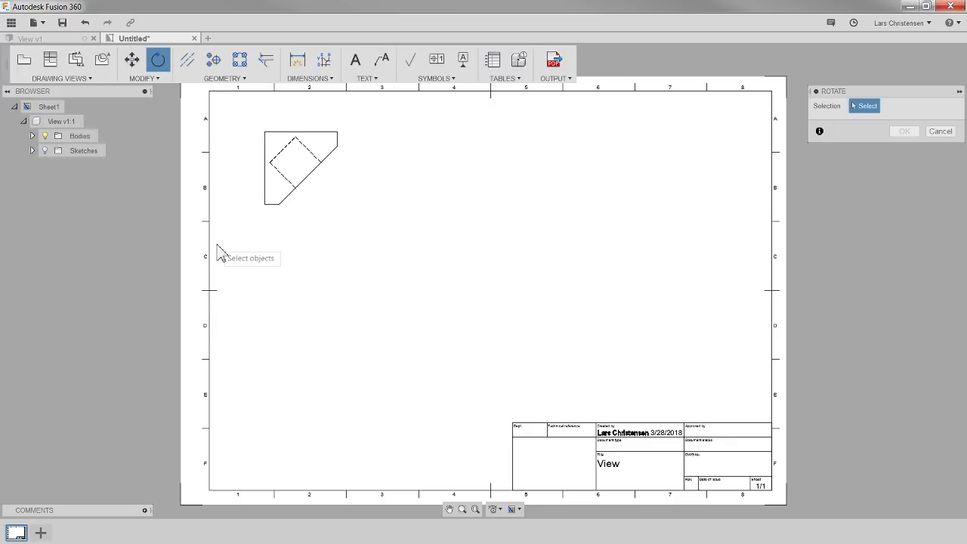
{"action": "left_click", "coordinate": [276, 173]}
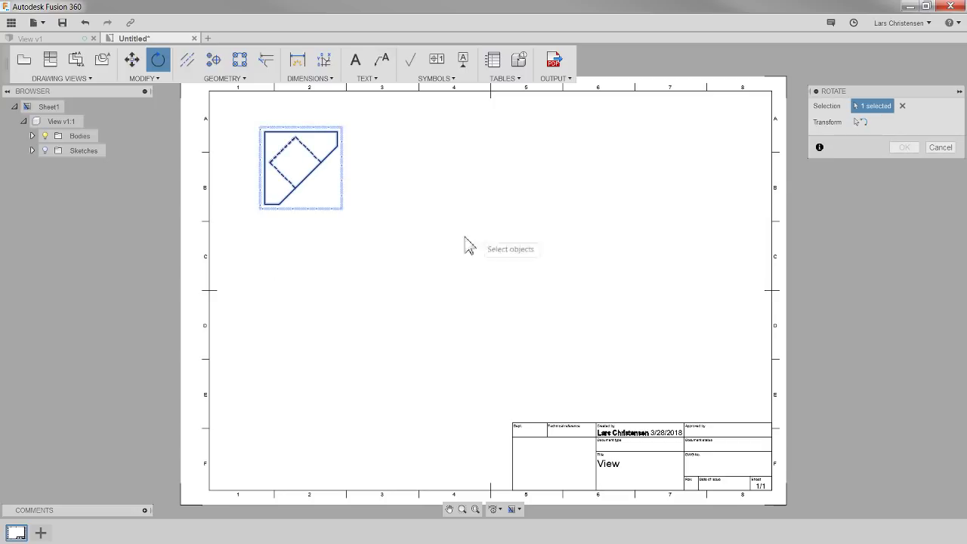
{"action": "left_click", "coordinate": [861, 123]}
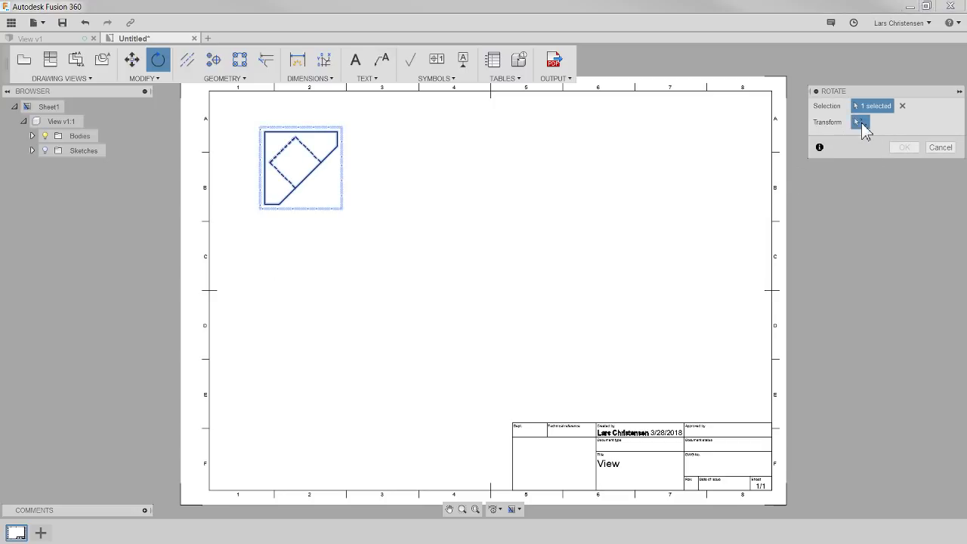
{"action": "left_click", "coordinate": [279, 205]}
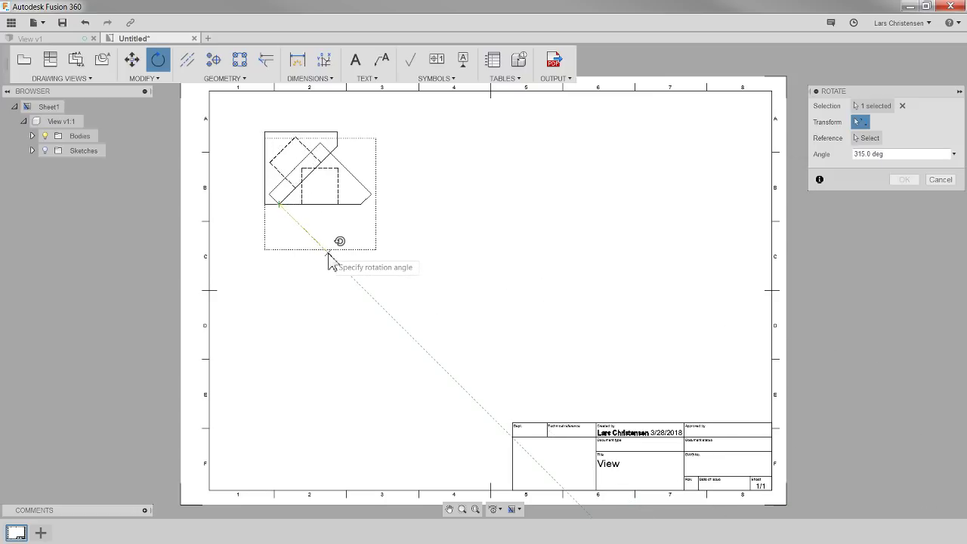
{"action": "key", "text": "Escape"}
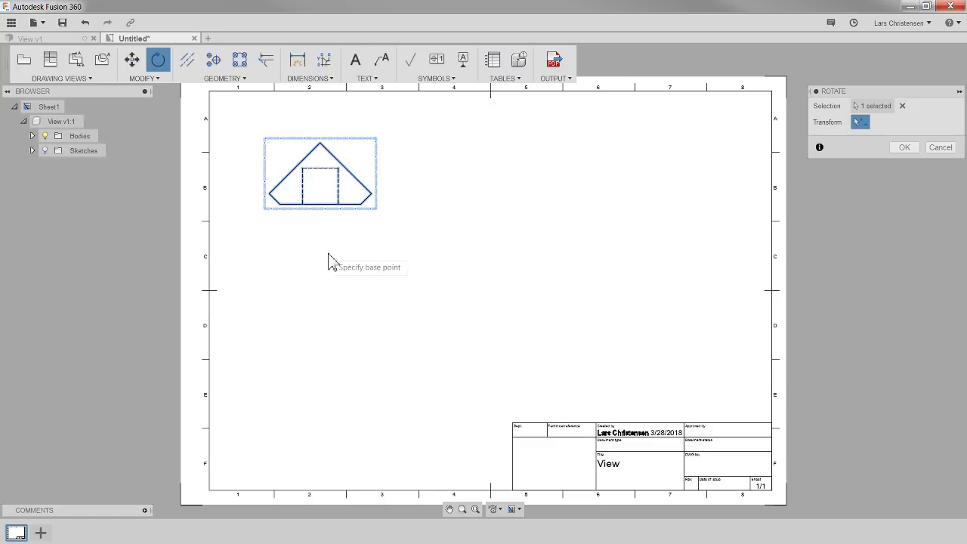
{"action": "left_click", "coordinate": [904, 149]}
{"action": "left_click", "coordinate": [340, 163]}
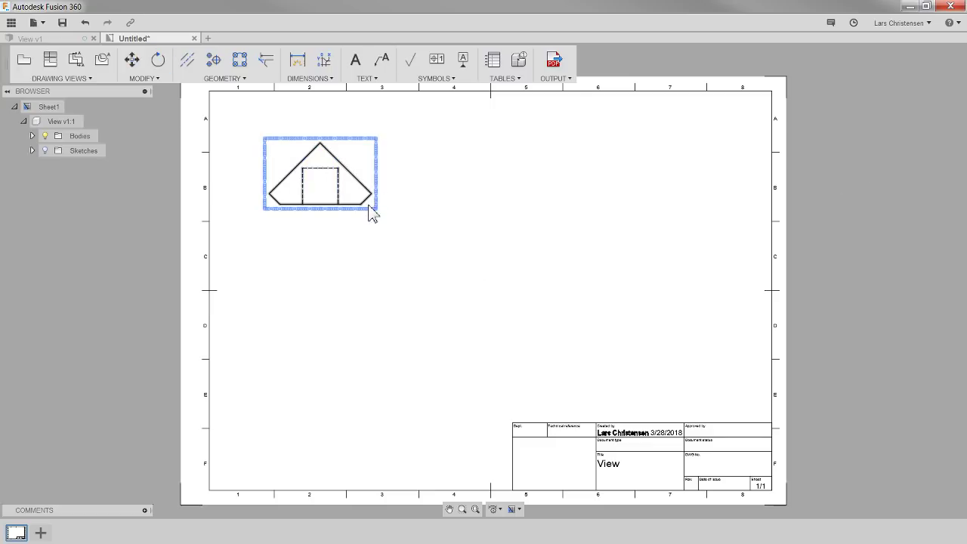
{"action": "left_click", "coordinate": [236, 229]}
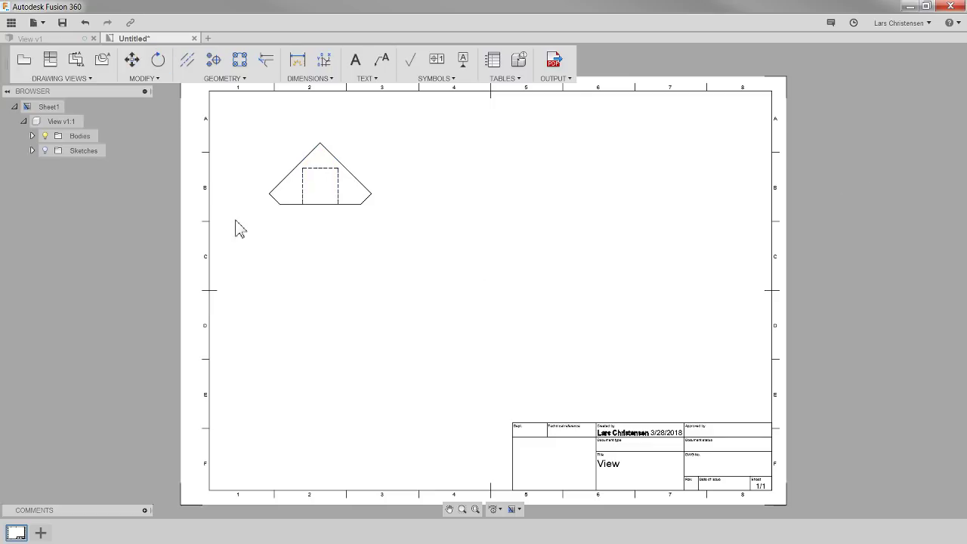
- Create a projected view directly above the rotated base view
{"action": "left_click", "coordinate": [52, 67]}
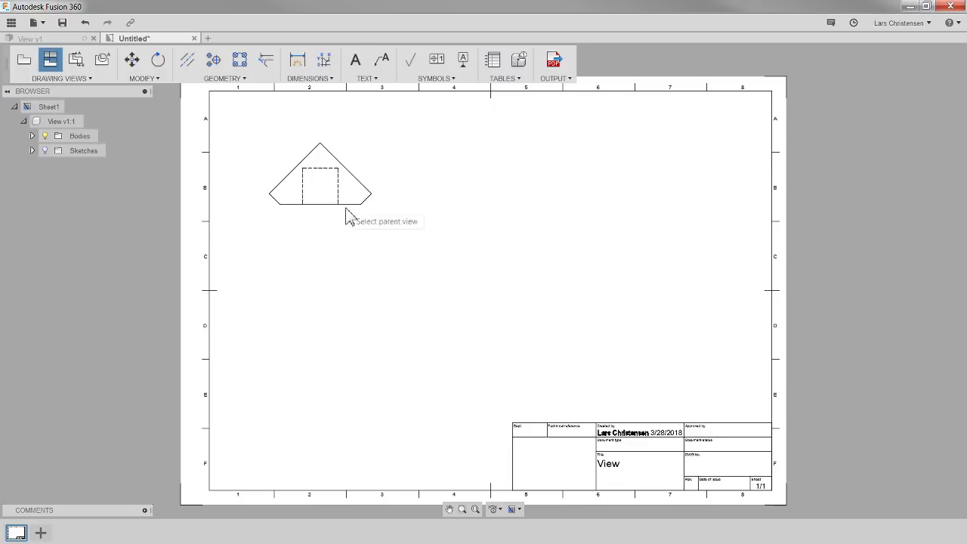
{"action": "left_click", "coordinate": [329, 183]}
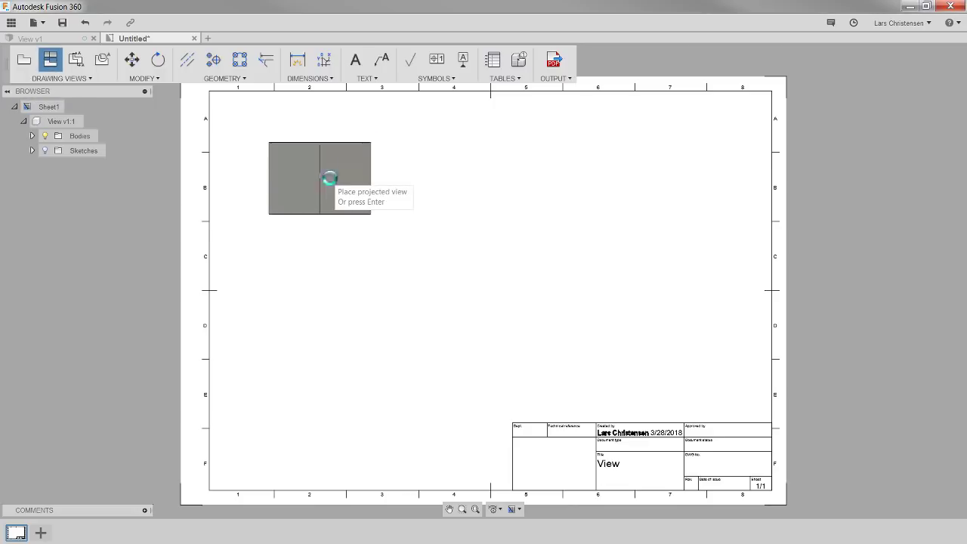
{"action": "left_click", "coordinate": [329, 97]}
{"action": "key", "text": "Return"}
{"action": "scroll", "coordinate": [311, 243], "scroll_direction": "down", "scroll_amount": 3}
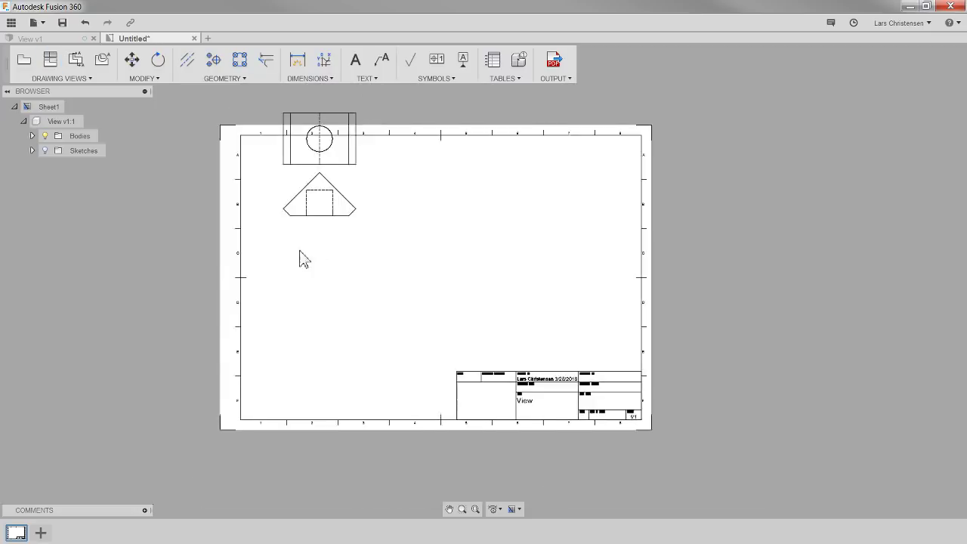
{"action": "scroll", "coordinate": [321, 156], "scroll_direction": "up", "scroll_amount": 3}
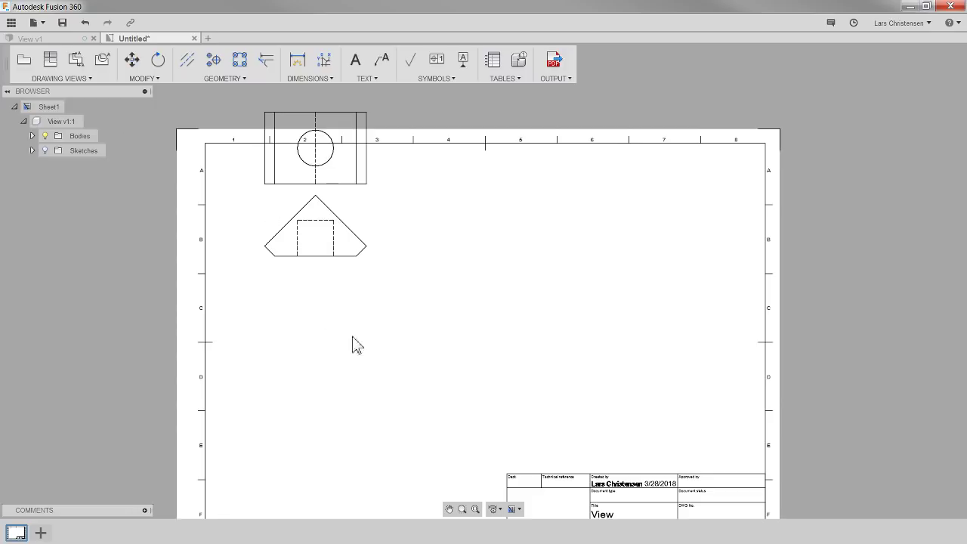
- Move the rotated base view straight down to about zone D of the sheet, using its lower corner as base point
{"action": "left_click", "coordinate": [132, 66]}
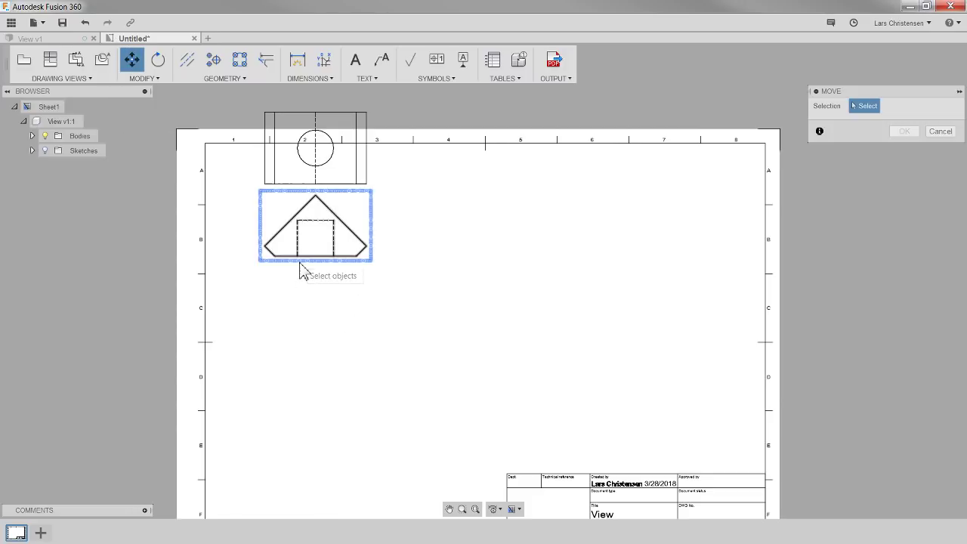
{"action": "left_click", "coordinate": [301, 261]}
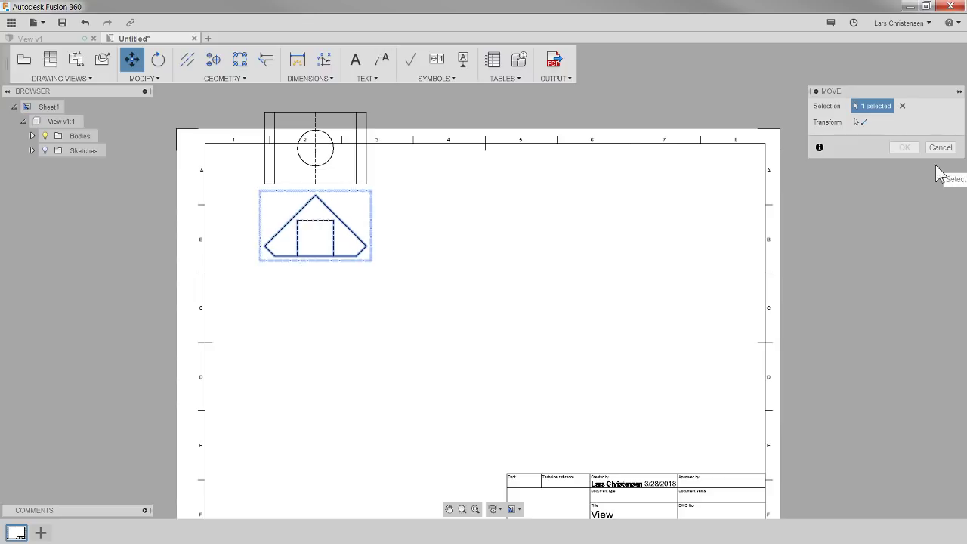
{"action": "left_click", "coordinate": [859, 122]}
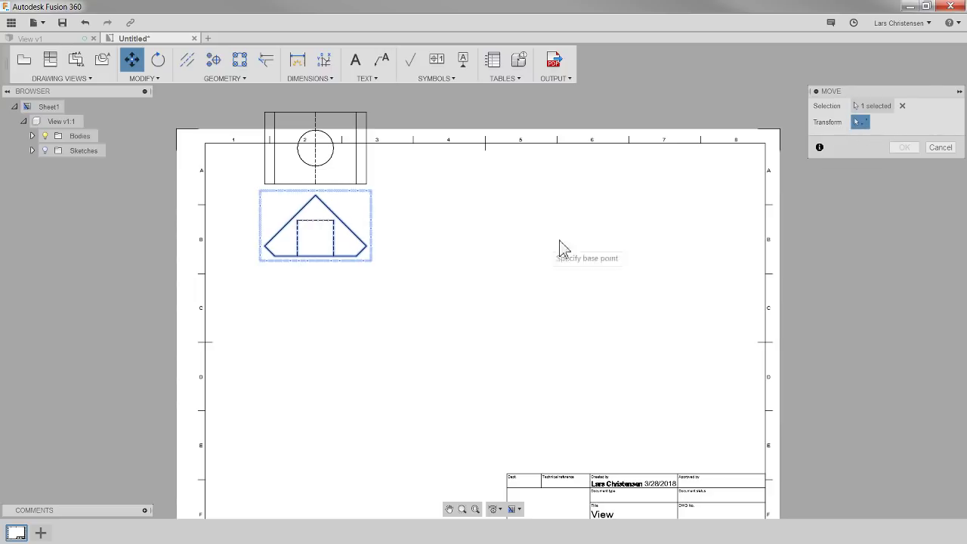
{"action": "left_click", "coordinate": [274, 256]}
{"action": "left_click", "coordinate": [275, 417]}
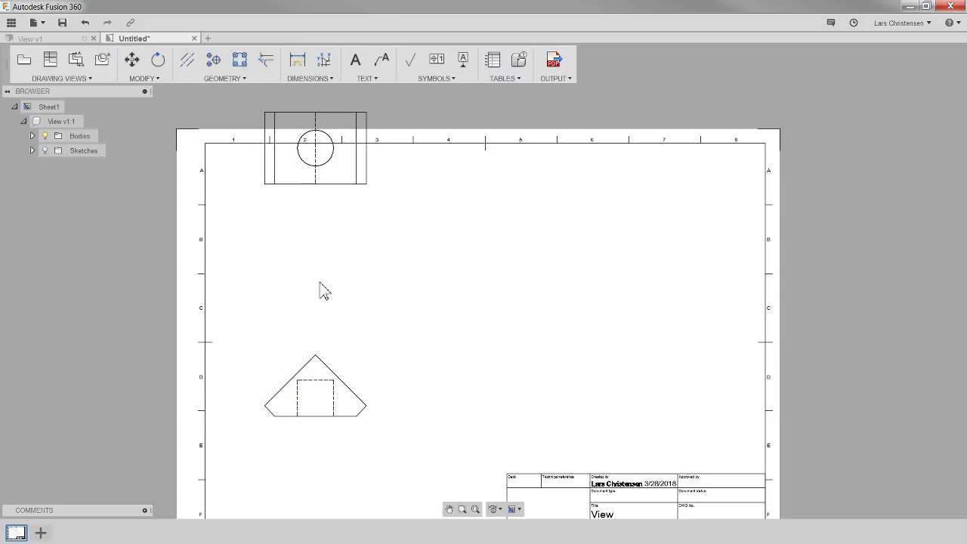
- Move the projected view down inside the sheet border, placing it just above the base view
{"action": "left_click", "coordinate": [132, 58]}
{"action": "left_click", "coordinate": [298, 163]}
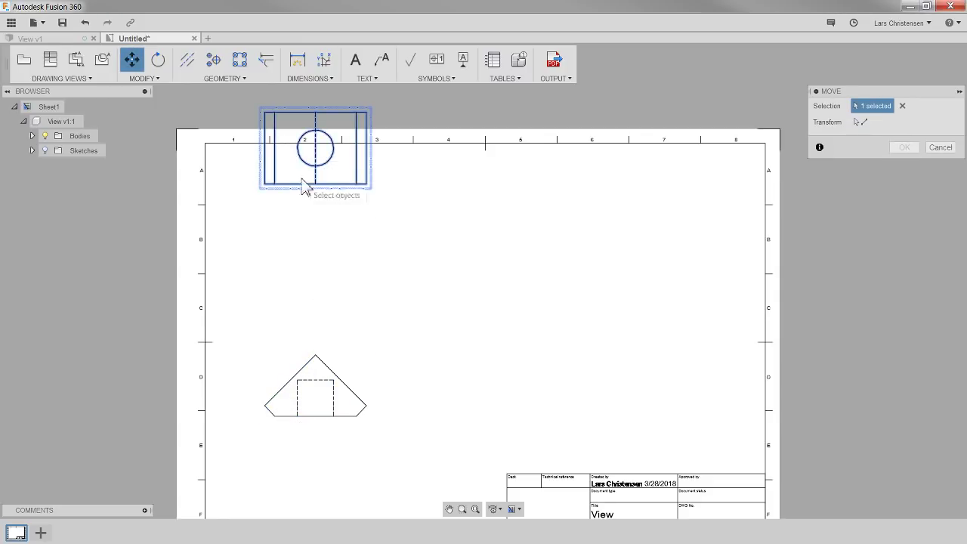
{"action": "left_click", "coordinate": [860, 121]}
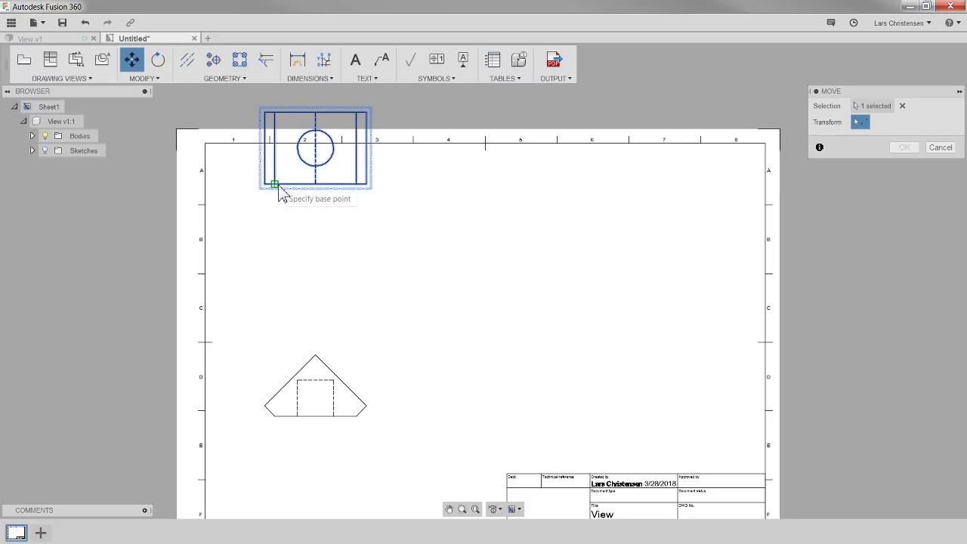
{"action": "left_click", "coordinate": [277, 185]}
{"action": "left_click", "coordinate": [286, 318]}
{"action": "left_click", "coordinate": [901, 148]}
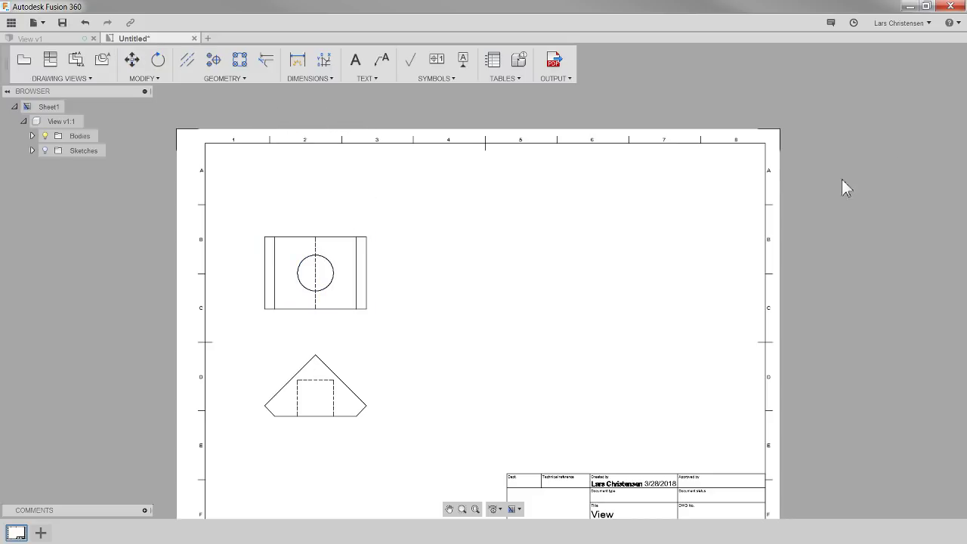
- Dimension the hole's diameter in the projected view, placing the text above the view's upper edge
{"action": "scroll", "coordinate": [299, 330], "scroll_direction": "up", "scroll_amount": 3}
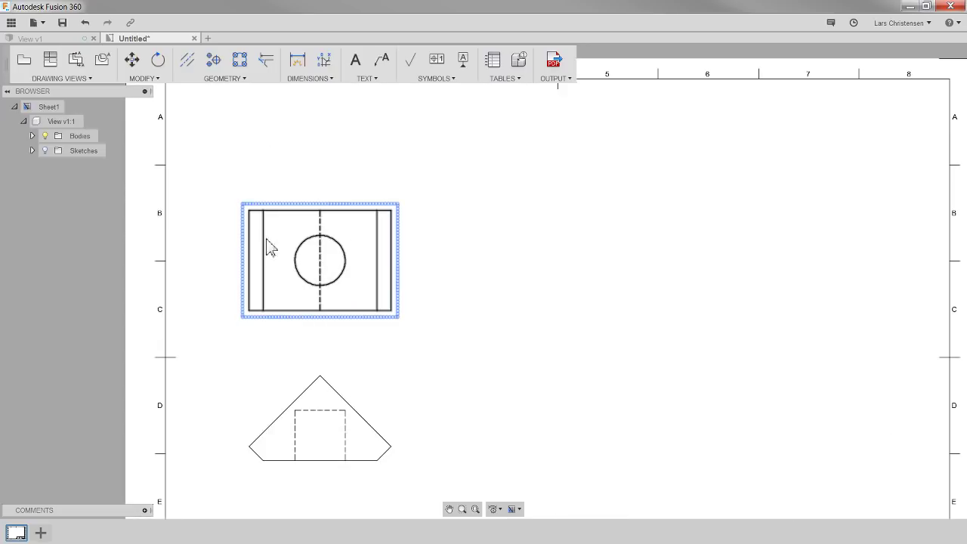
{"action": "left_click", "coordinate": [300, 66]}
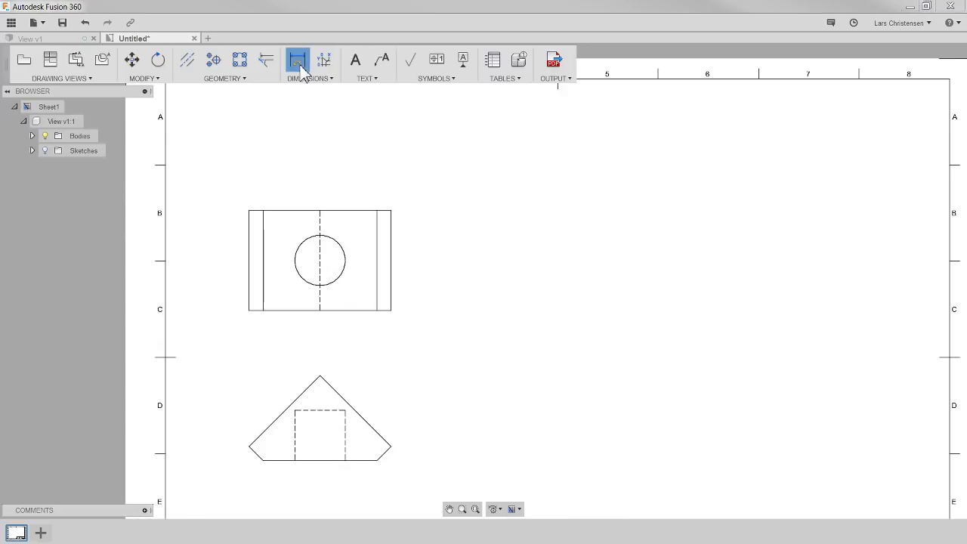
{"action": "left_click", "coordinate": [341, 247]}
{"action": "left_click", "coordinate": [369, 186]}
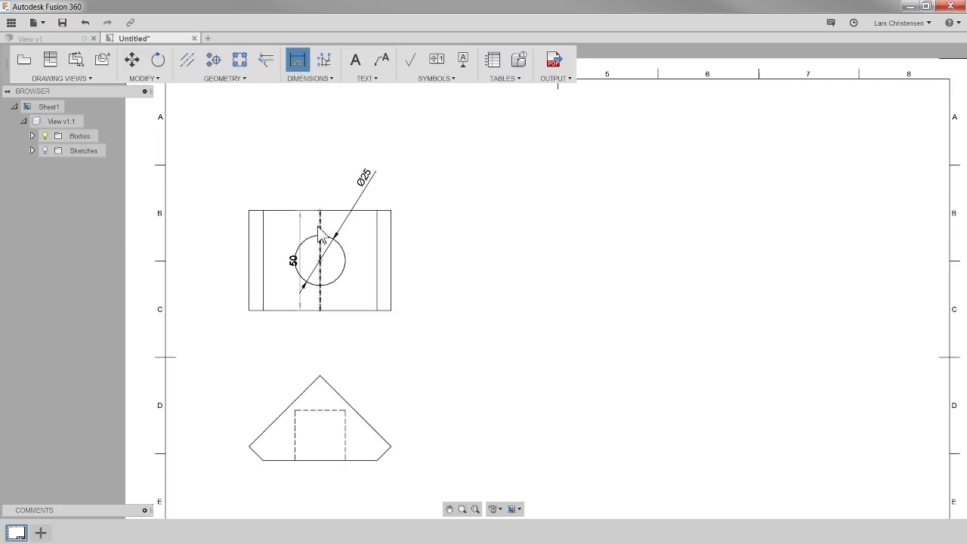
{"action": "scroll", "coordinate": [318, 227], "scroll_direction": "down", "scroll_amount": 3}
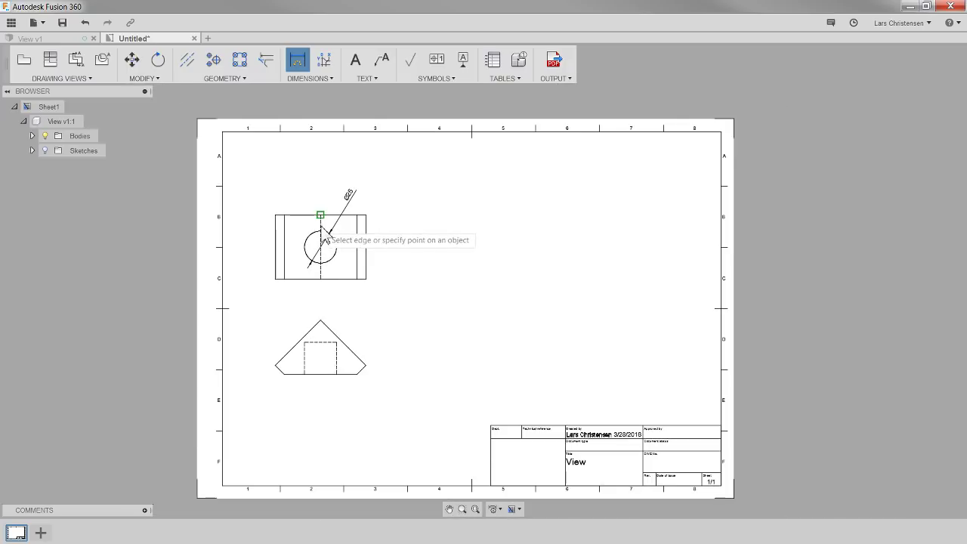
- Switch to the 3D model, expand its named views and set the visual style to Shaded with Visible Edges Only
{"action": "left_click", "coordinate": [59, 36]}
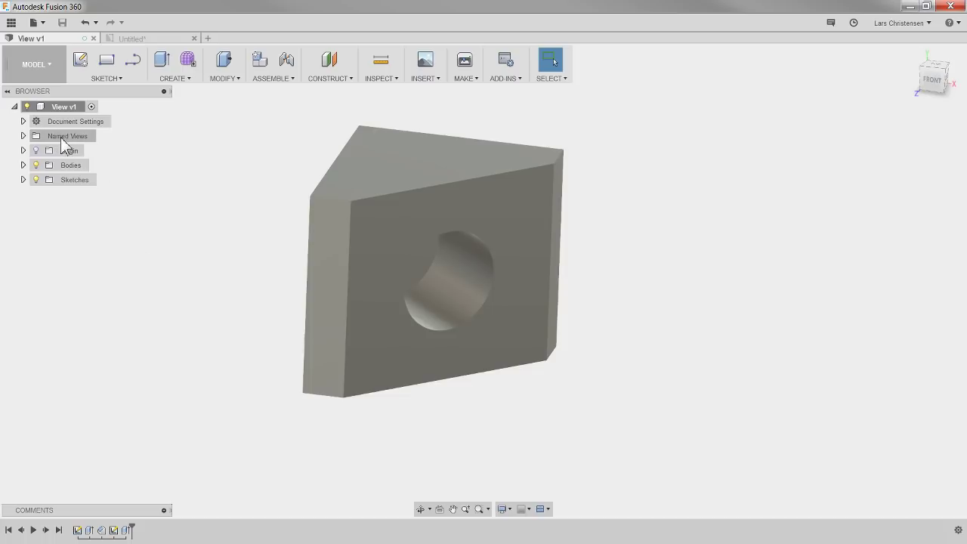
{"action": "left_click", "coordinate": [23, 136]}
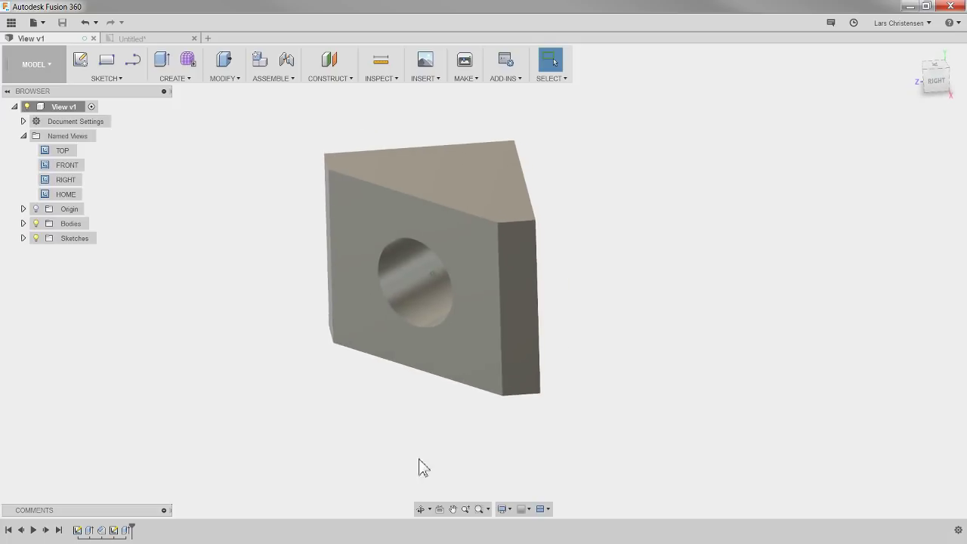
{"action": "left_click", "coordinate": [503, 510]}
{"action": "mouse_move", "coordinate": [561, 416]}
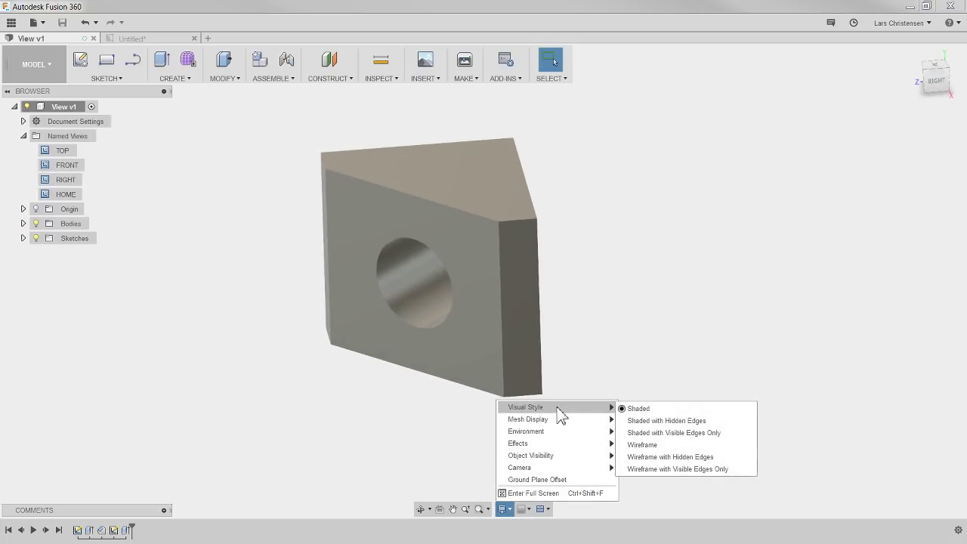
{"action": "left_click", "coordinate": [656, 433]}
{"action": "middle_click_drag", "start_coordinate": [670, 371], "coordinate": [258, 357], "text": "shift"}
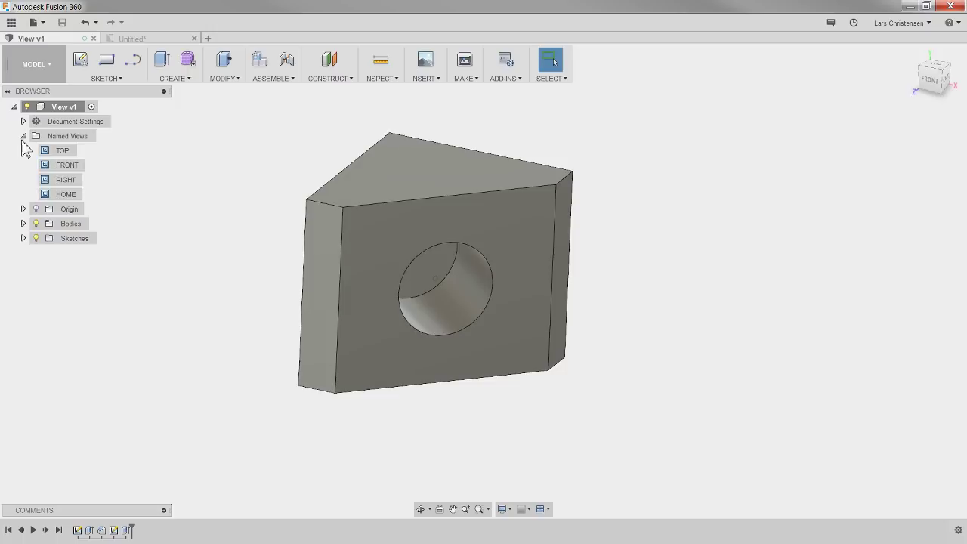
- Orient the model to look squarely at the angled face with the hole, using Look At on that face
{"action": "double_click", "coordinate": [74, 180]}
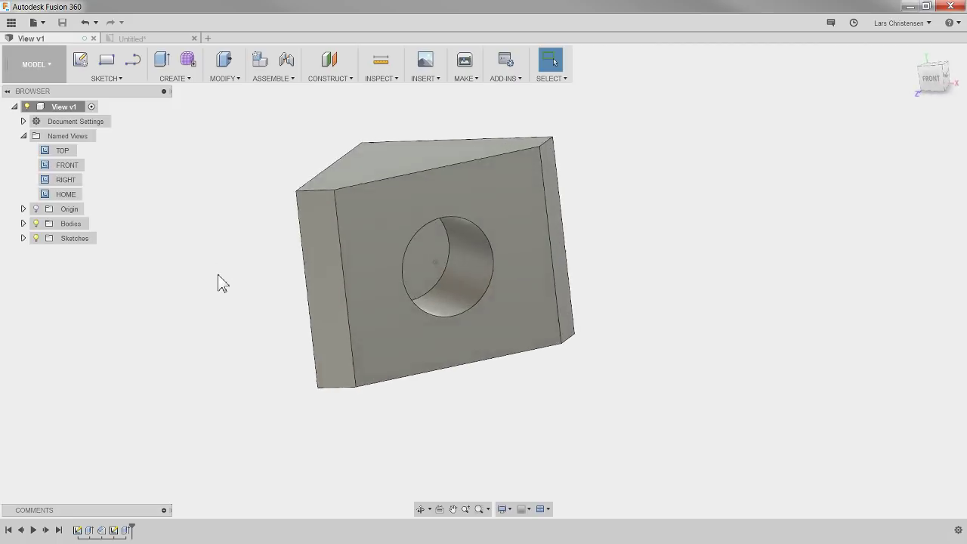
{"action": "middle_click_drag", "start_coordinate": [231, 364], "coordinate": [377, 219], "text": "shift"}
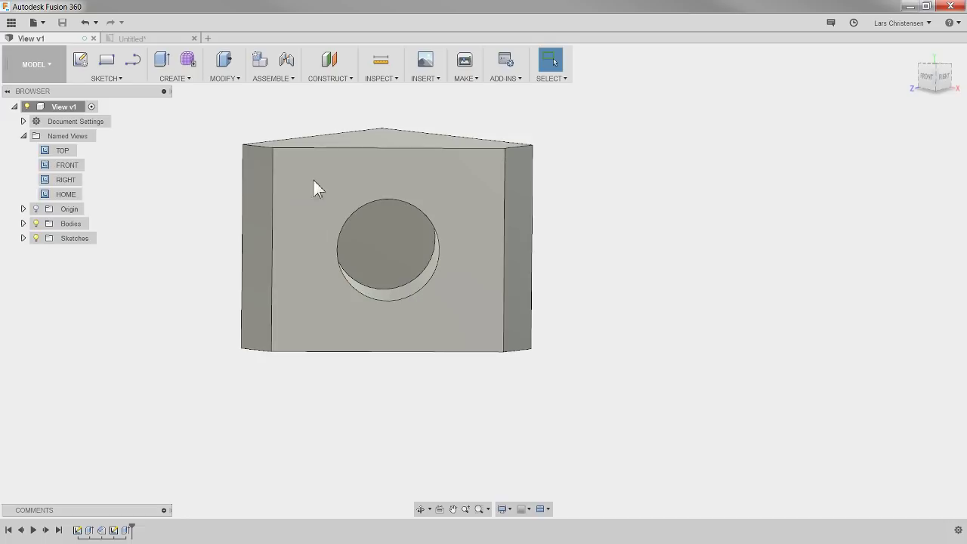
{"action": "middle_click_drag", "start_coordinate": [327, 295], "coordinate": [349, 307], "text": "shift"}
{"action": "middle_click_drag", "start_coordinate": [420, 315], "coordinate": [424, 312], "text": "shift"}
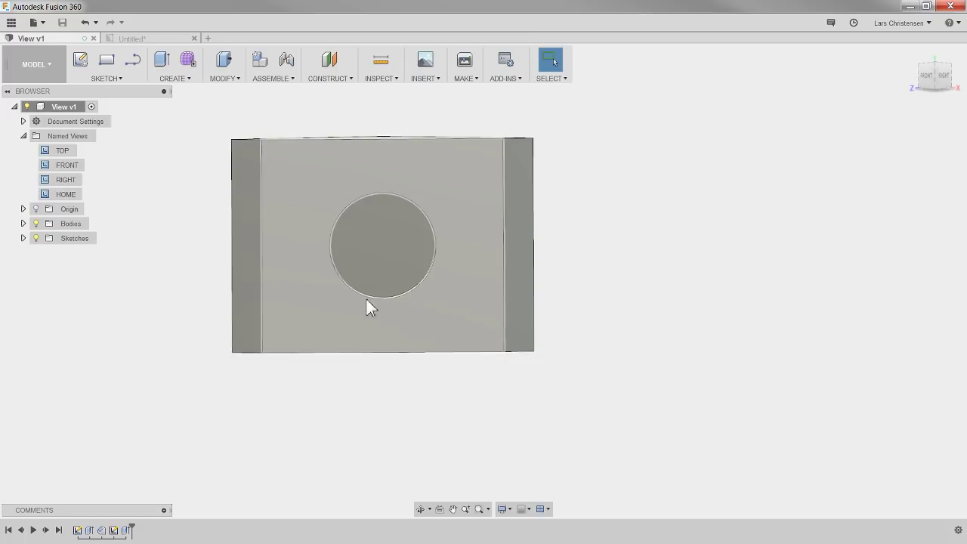
{"action": "middle_click_drag", "start_coordinate": [365, 418], "coordinate": [400, 295], "text": "shift"}
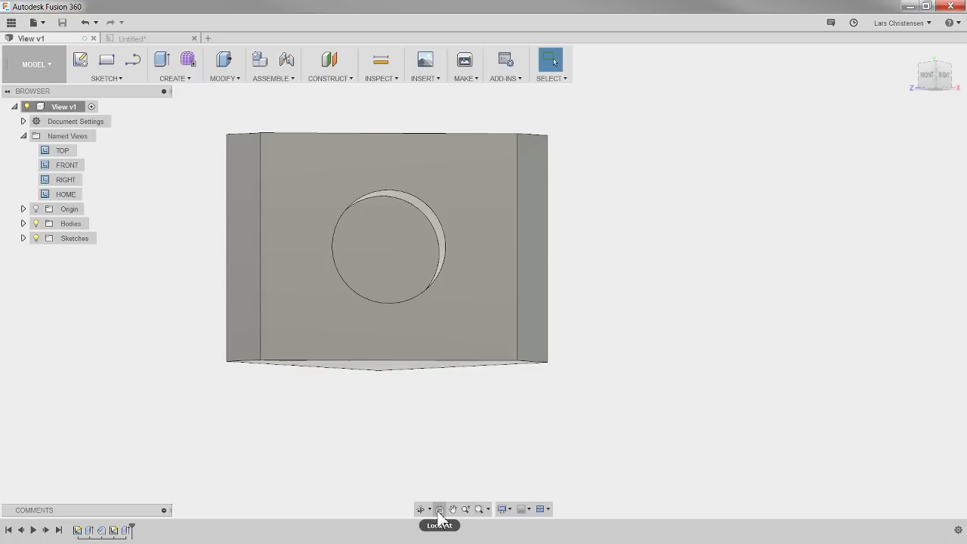
{"action": "left_click", "coordinate": [440, 512]}
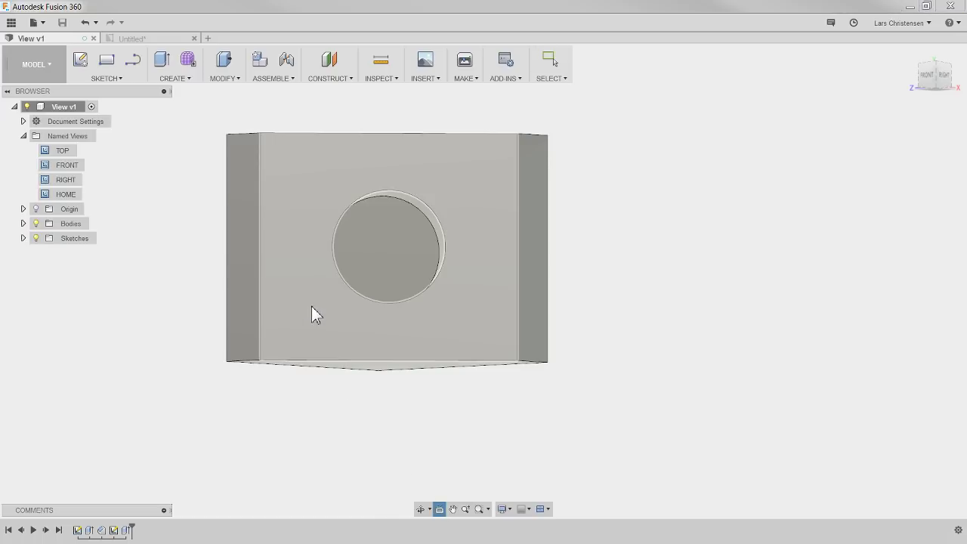
{"action": "left_click", "coordinate": [312, 306]}
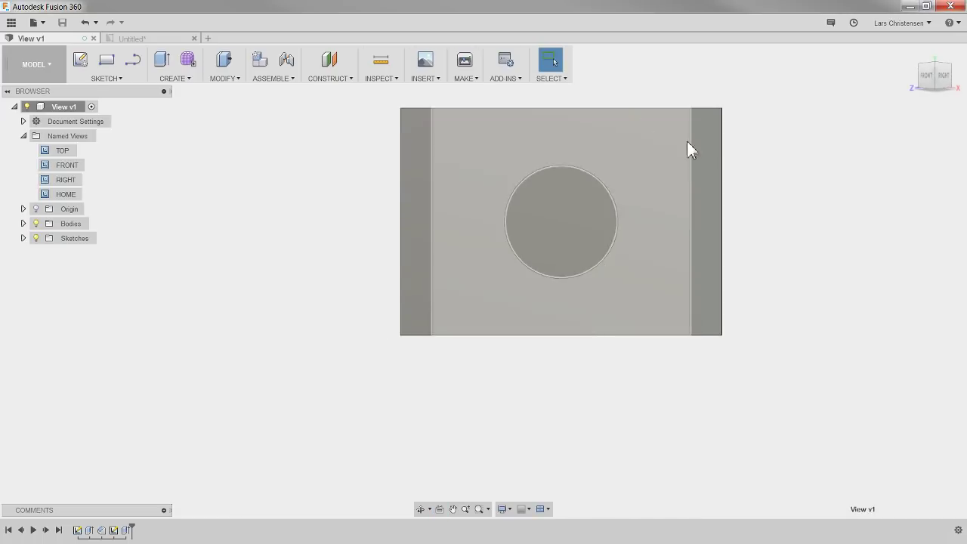
- Create a new named view from the orientation square to the angled face
{"action": "scroll", "coordinate": [817, 85], "scroll_direction": "up", "scroll_amount": 2}
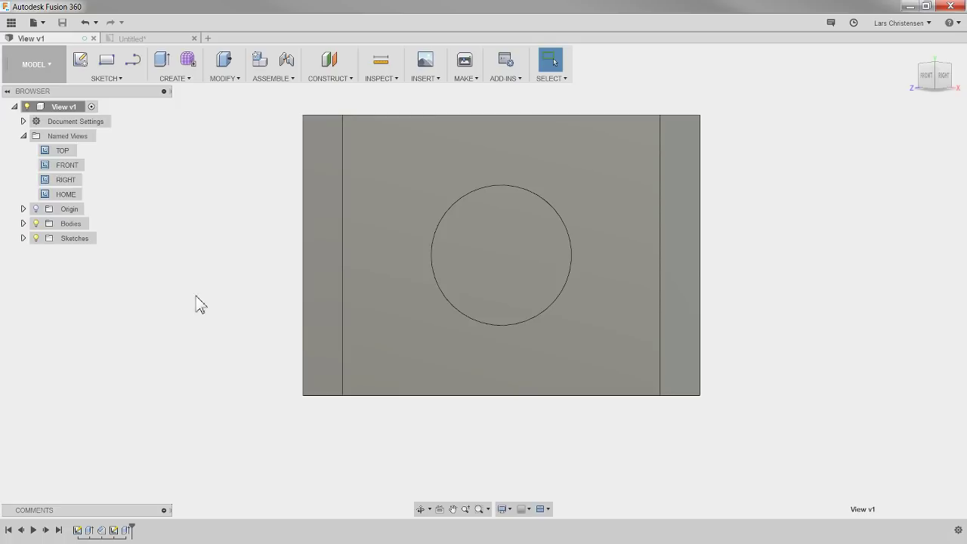
{"action": "right_click", "coordinate": [66, 138]}
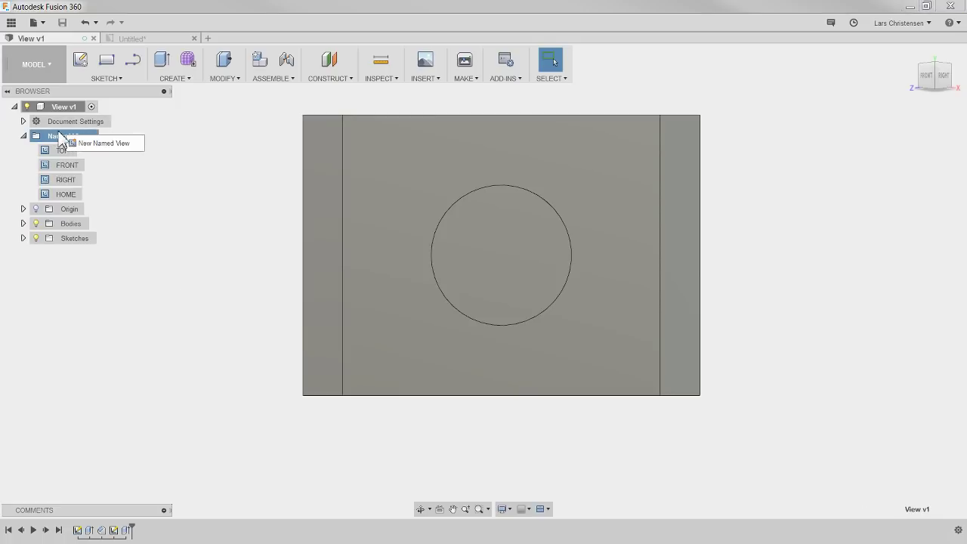
{"action": "left_click", "coordinate": [92, 146]}
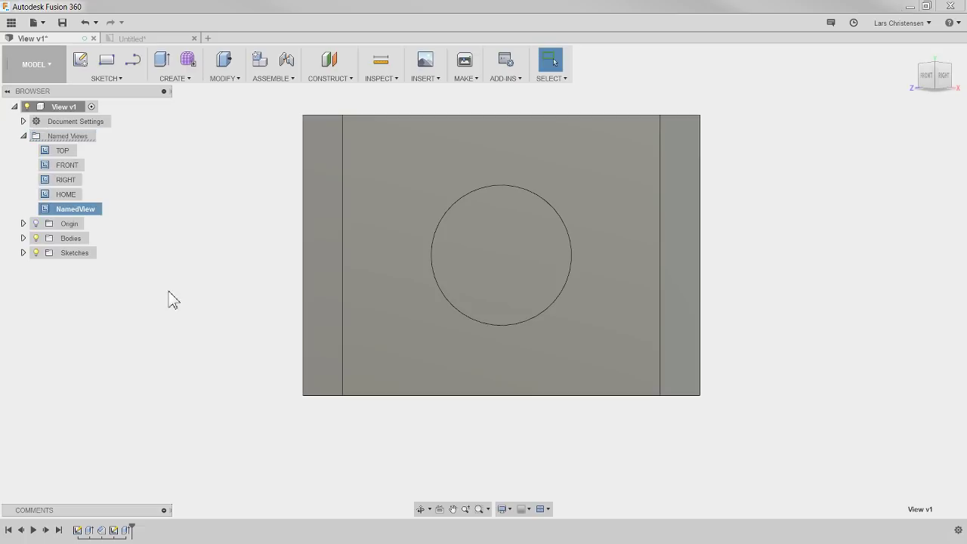
- Rename the new named view, square to the angled face, with the author's first name
{"action": "double_click", "coordinate": [81, 209]}
{"action": "type", "text": "Lars"}
{"action": "key", "text": "Return"}
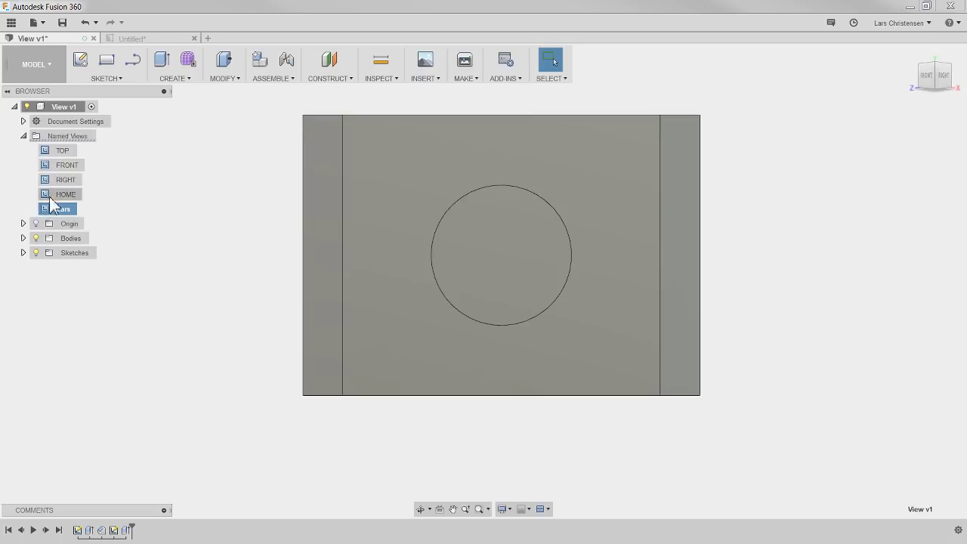
- Orbit the model away, restore the custom face-on named view, compare it with FRONT and TOP, and return to the custom view
{"action": "middle_click_drag", "start_coordinate": [246, 331], "coordinate": [277, 372], "text": "shift"}
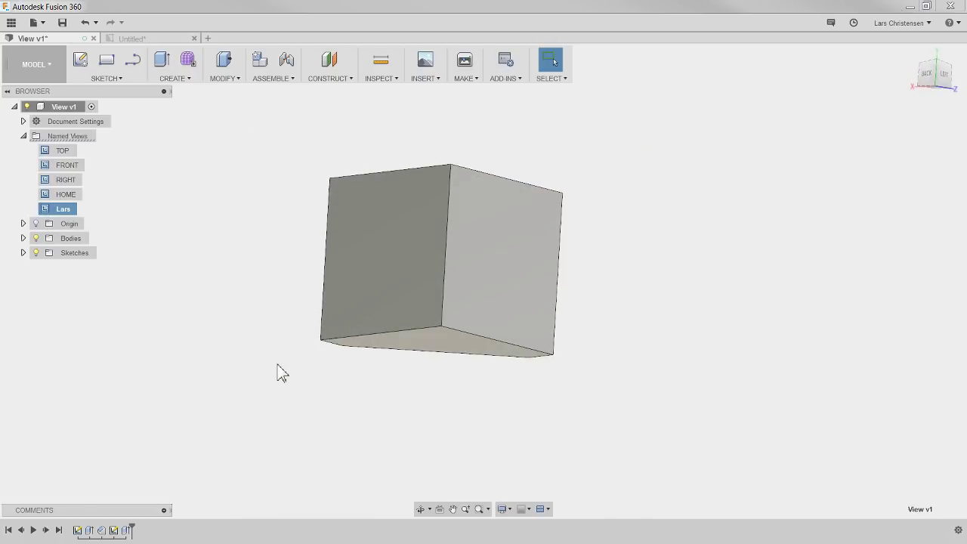
{"action": "double_click", "coordinate": [44, 212]}
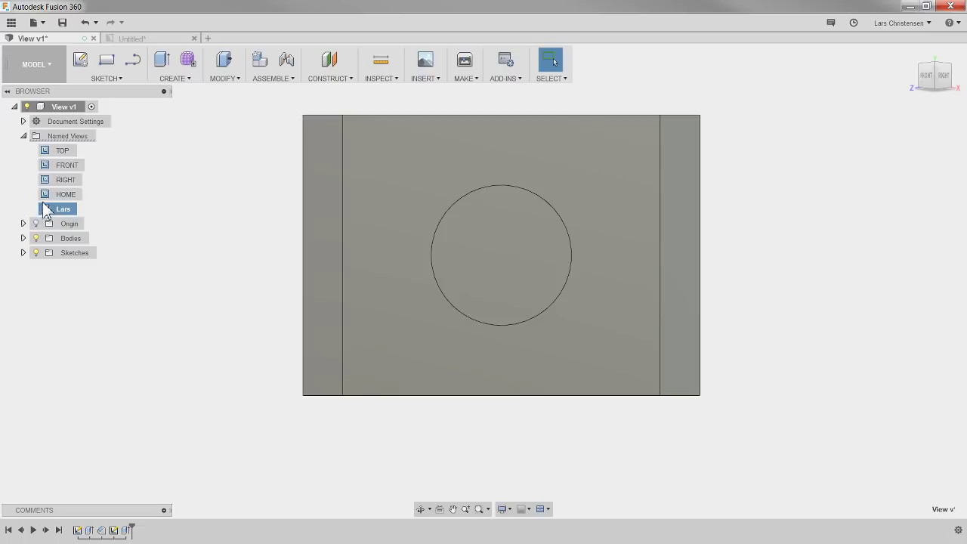
{"action": "double_click", "coordinate": [46, 168]}
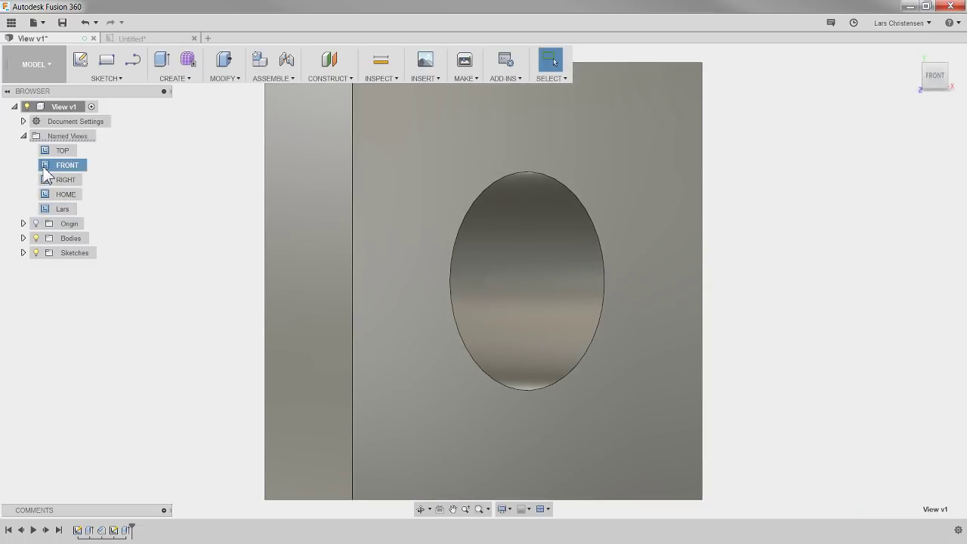
{"action": "double_click", "coordinate": [47, 151]}
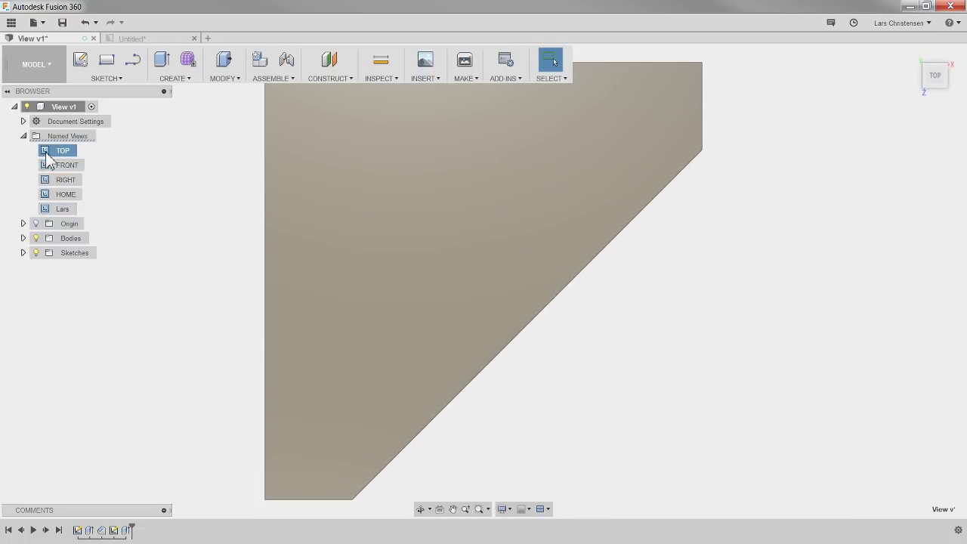
{"action": "double_click", "coordinate": [48, 210]}
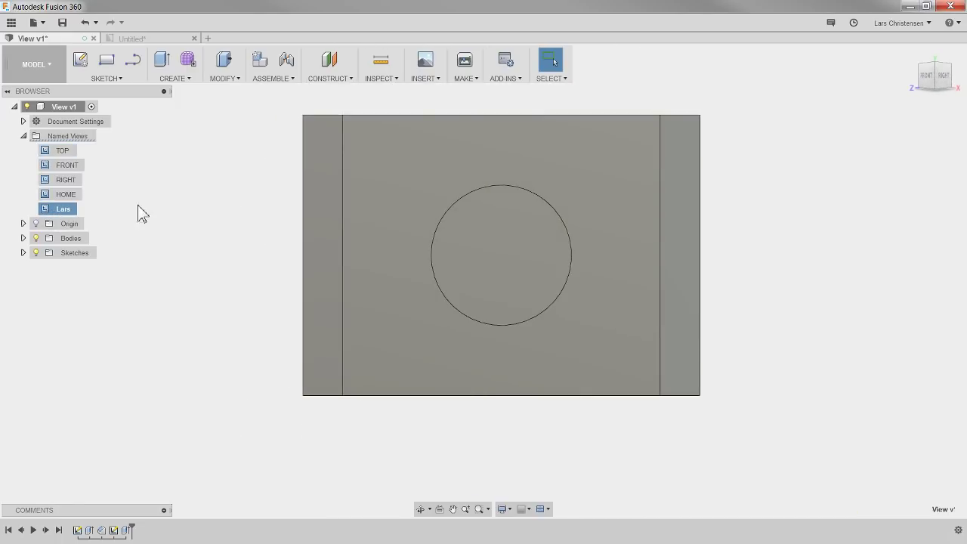
- Save the model as a new version with the description "Added view"
{"action": "left_click", "coordinate": [185, 263]}
{"action": "left_click", "coordinate": [62, 23]}
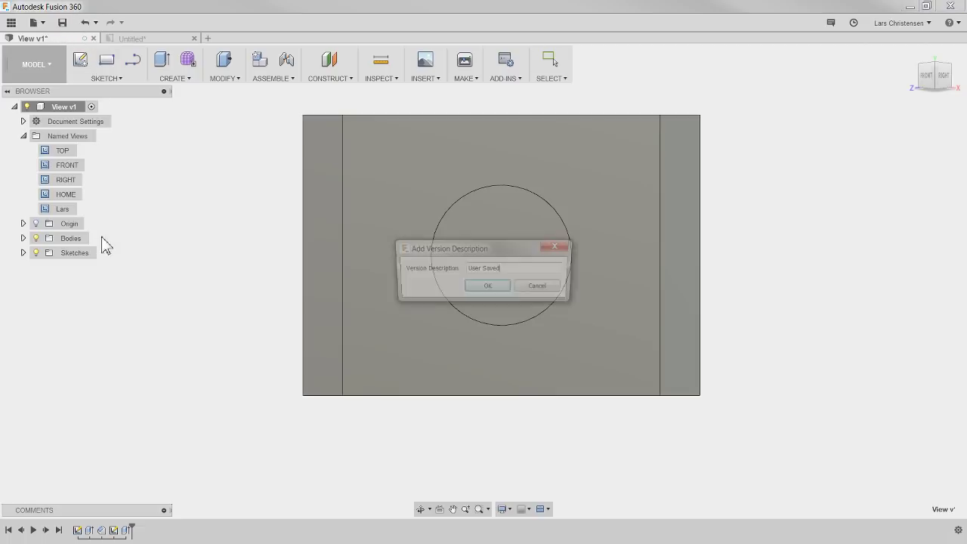
{"action": "left_click_drag", "start_coordinate": [510, 269], "coordinate": [466, 269]}
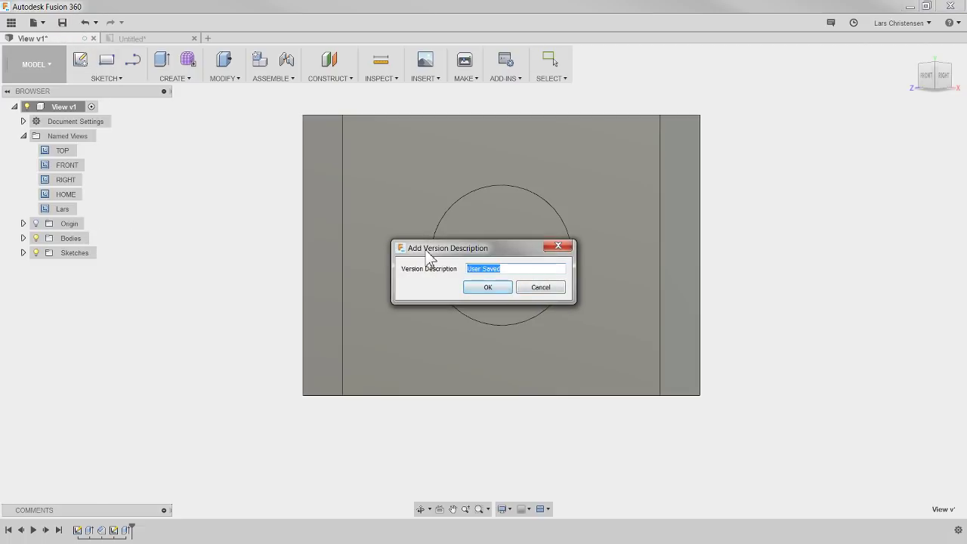
{"action": "type", "text": "Added view"}
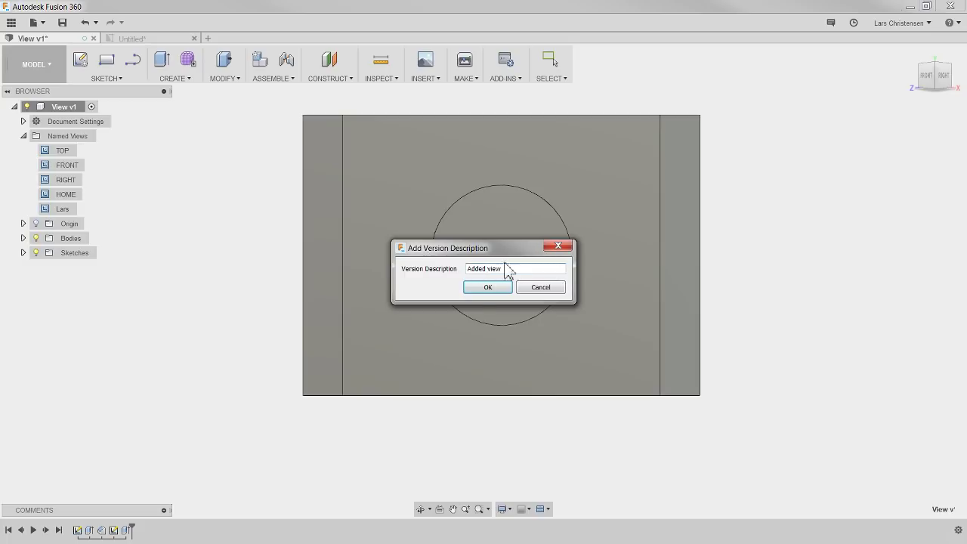
{"action": "left_click", "coordinate": [487, 288]}
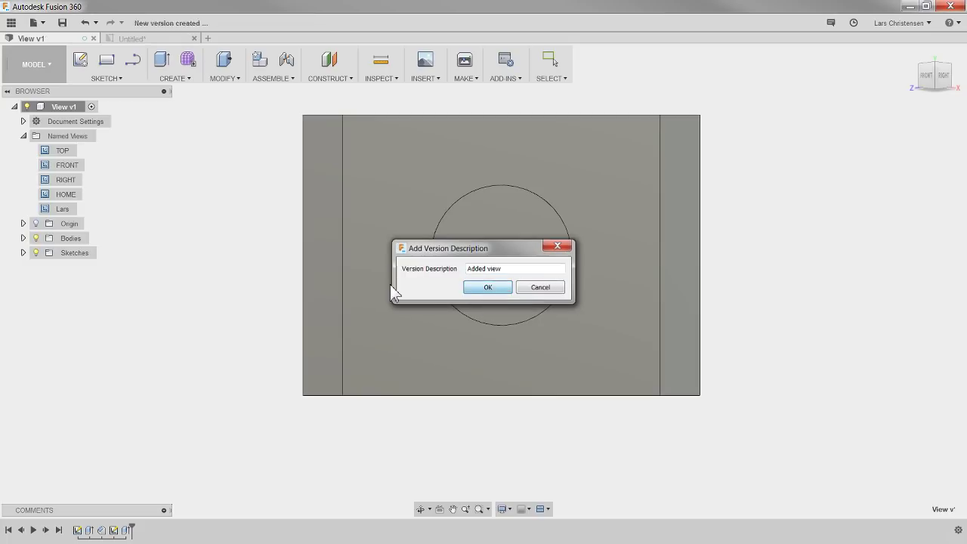
- Return to the untitled drawing and update it to the newly saved version of the model
{"action": "left_click", "coordinate": [140, 38]}
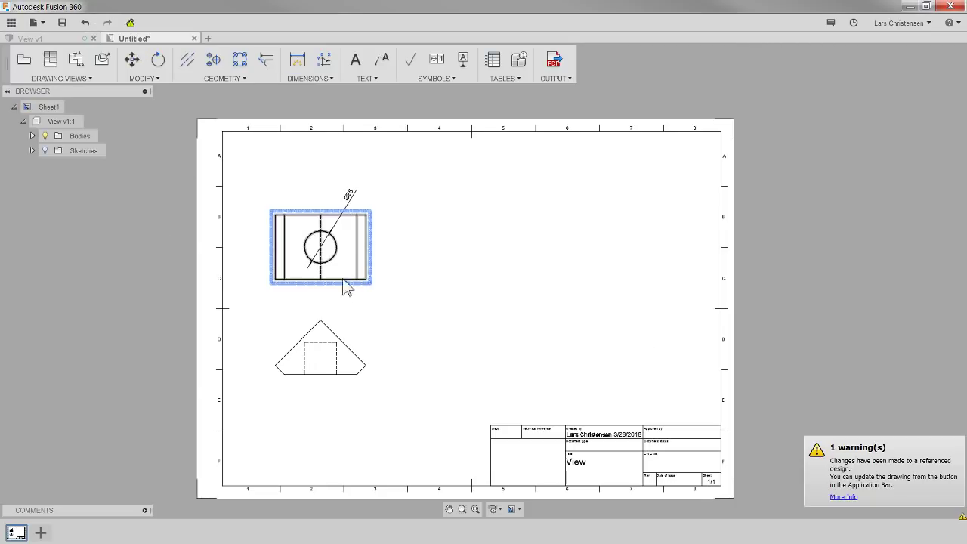
{"action": "left_click", "coordinate": [57, 38]}
{"action": "left_click", "coordinate": [151, 40]}
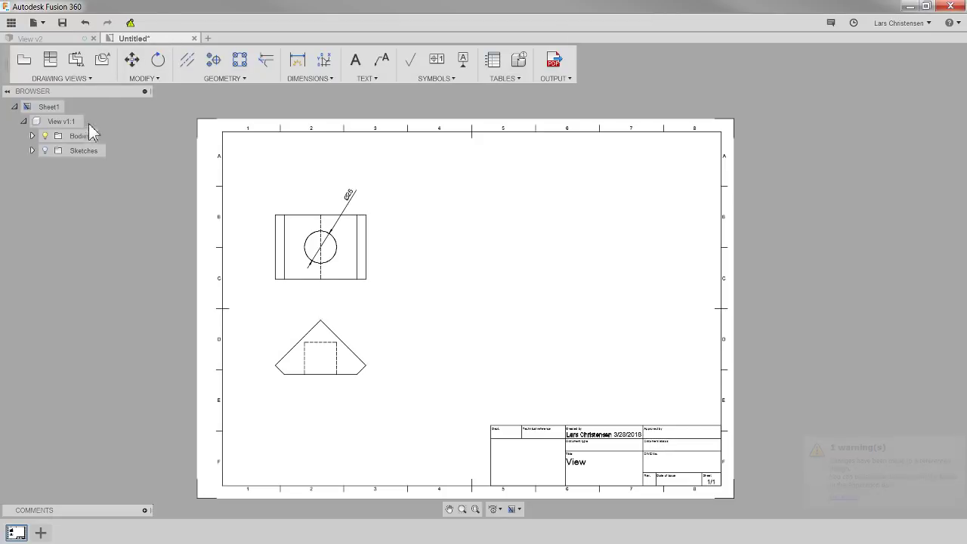
{"action": "left_click", "coordinate": [131, 23]}
- Place a new base view using the custom face-on named view as orientation, beside the dimensioned projected view
{"action": "left_click", "coordinate": [23, 63]}
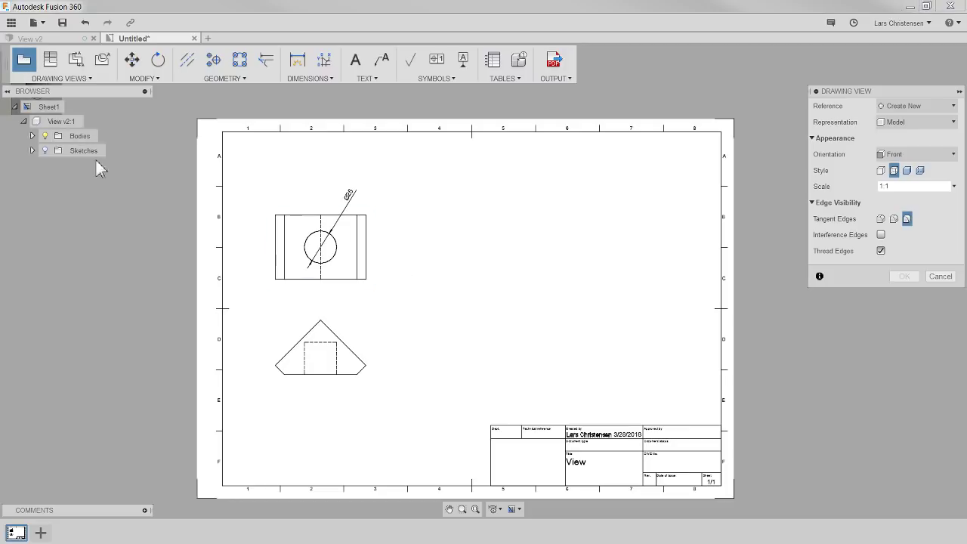
{"action": "left_click", "coordinate": [913, 152]}
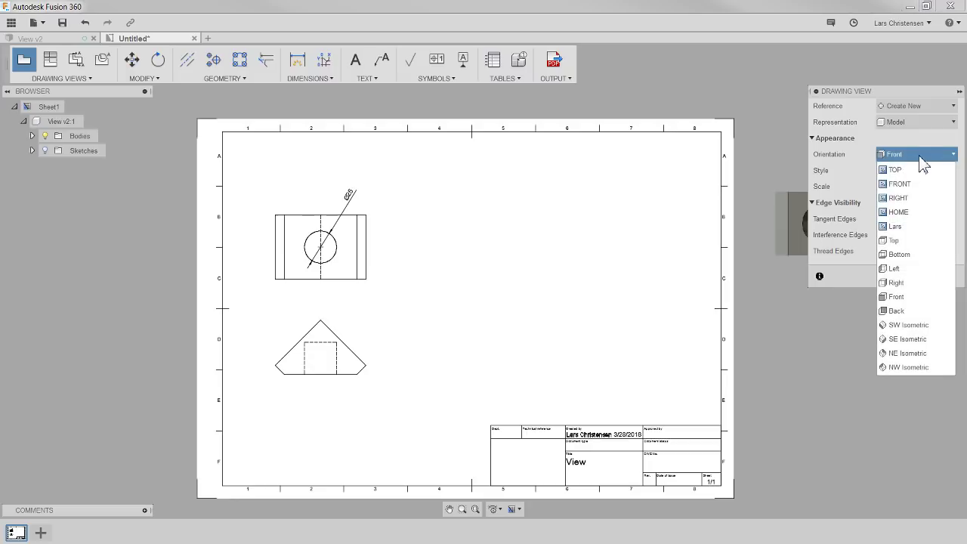
{"action": "left_click", "coordinate": [897, 226]}
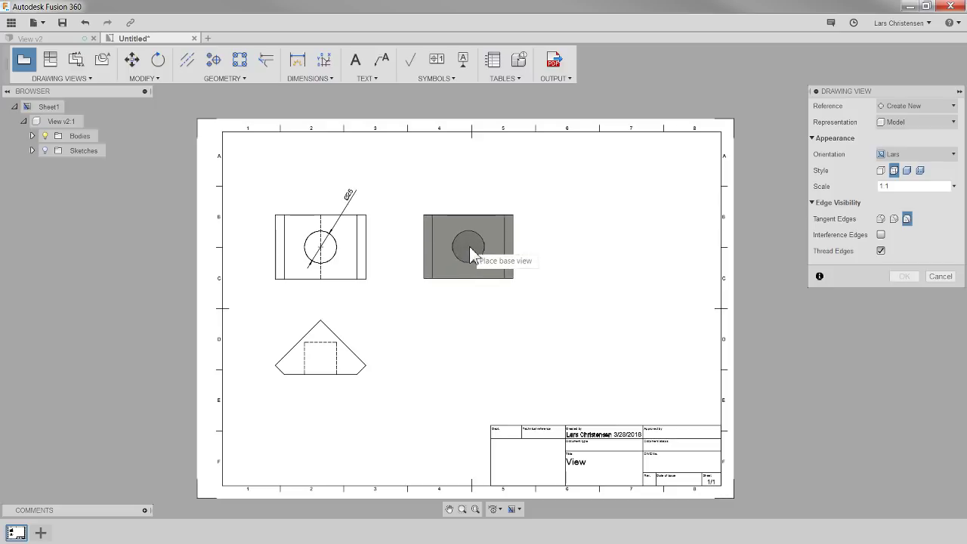
{"action": "left_click", "coordinate": [452, 248]}
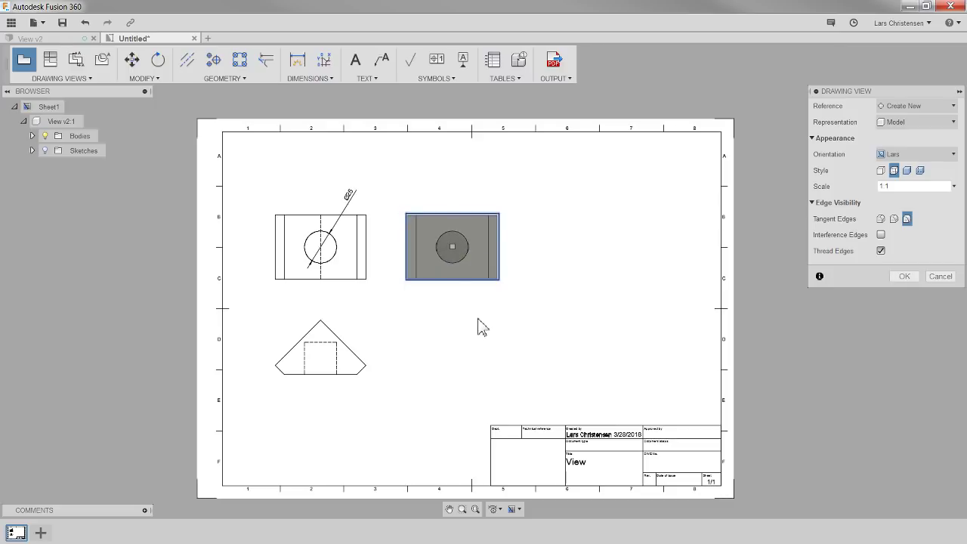
{"action": "left_click", "coordinate": [904, 277]}
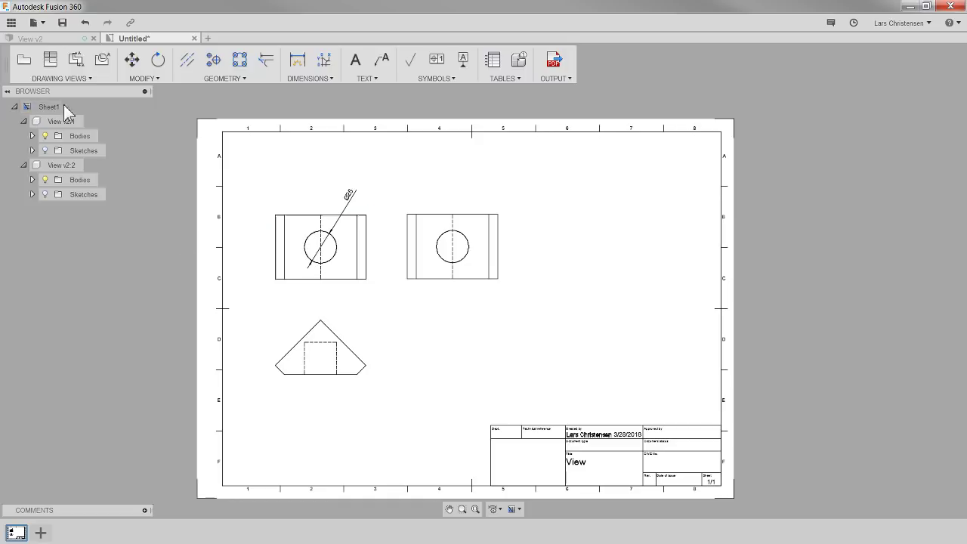
- Switch back to the 3D model, orbit to a tilted view of the block and save it as the named view "My cool view"
{"action": "left_click", "coordinate": [38, 38]}
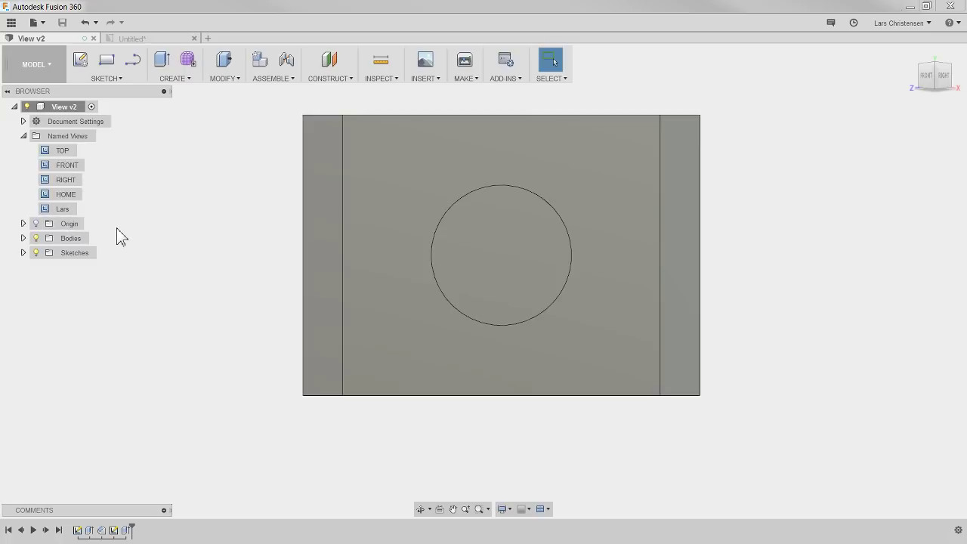
{"action": "scroll", "coordinate": [257, 268], "scroll_direction": "down", "scroll_amount": 1}
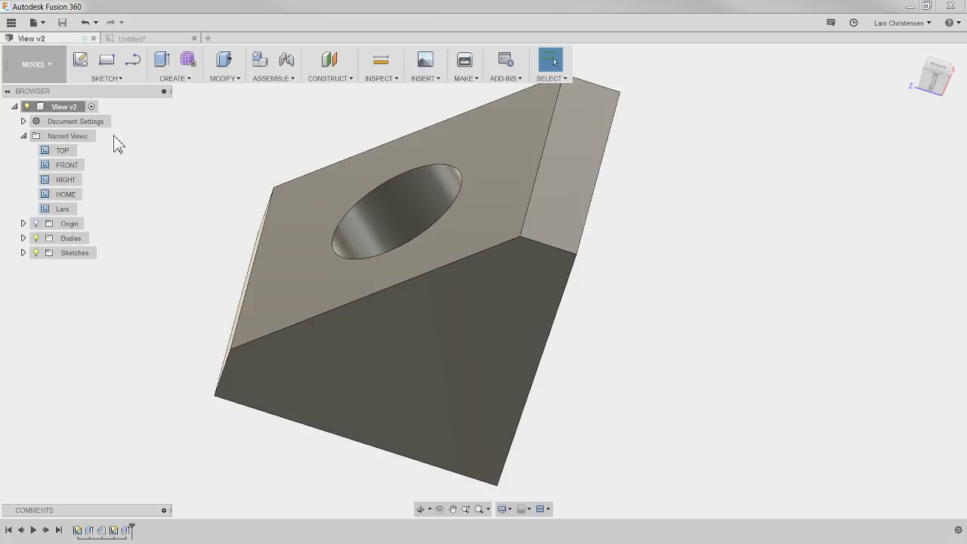
{"action": "right_click", "coordinate": [74, 141]}
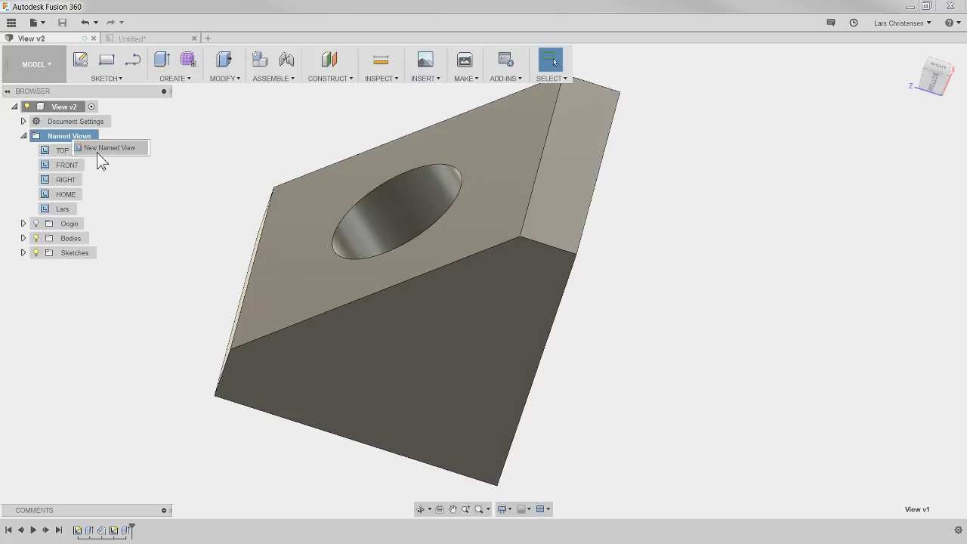
{"action": "left_click", "coordinate": [99, 151]}
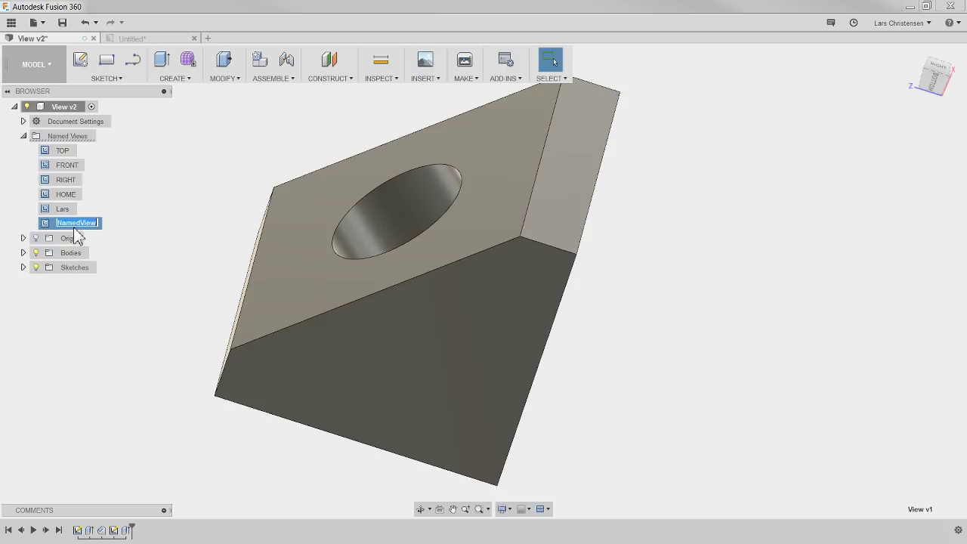
{"action": "type", "text": "My cool view"}
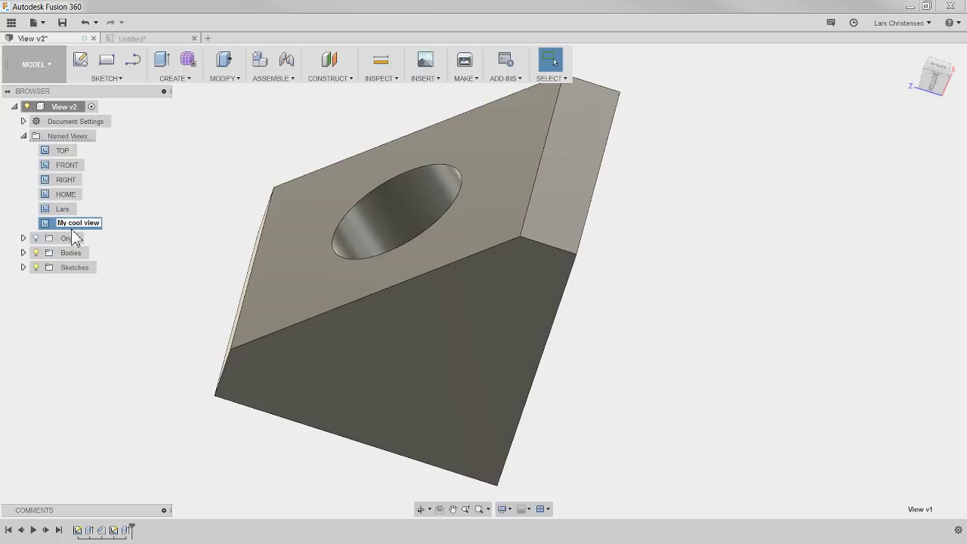
{"action": "key", "text": "Return"}
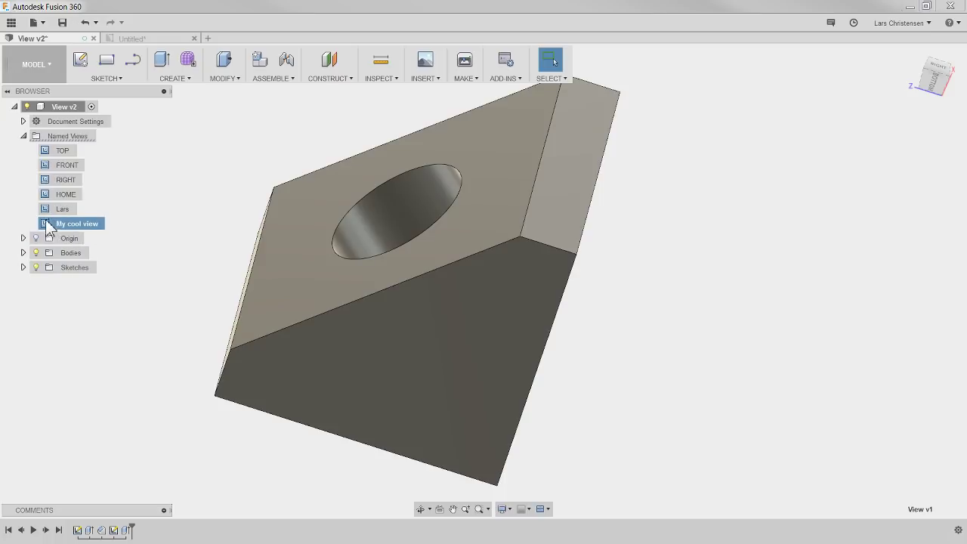
- Recall the face-on named view and My cool view, and check the named views in the Sheet Metal workspace
{"action": "double_click", "coordinate": [45, 212]}
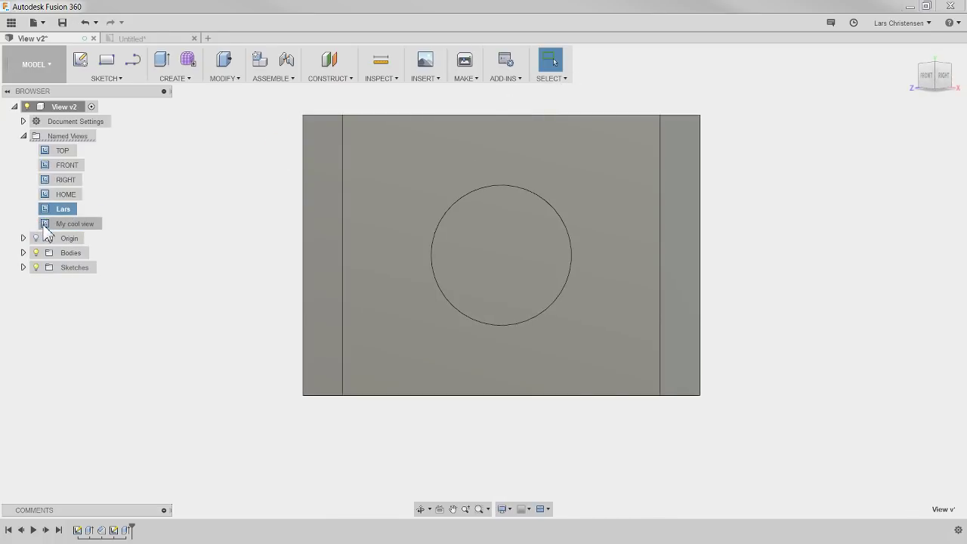
{"action": "double_click", "coordinate": [47, 229]}
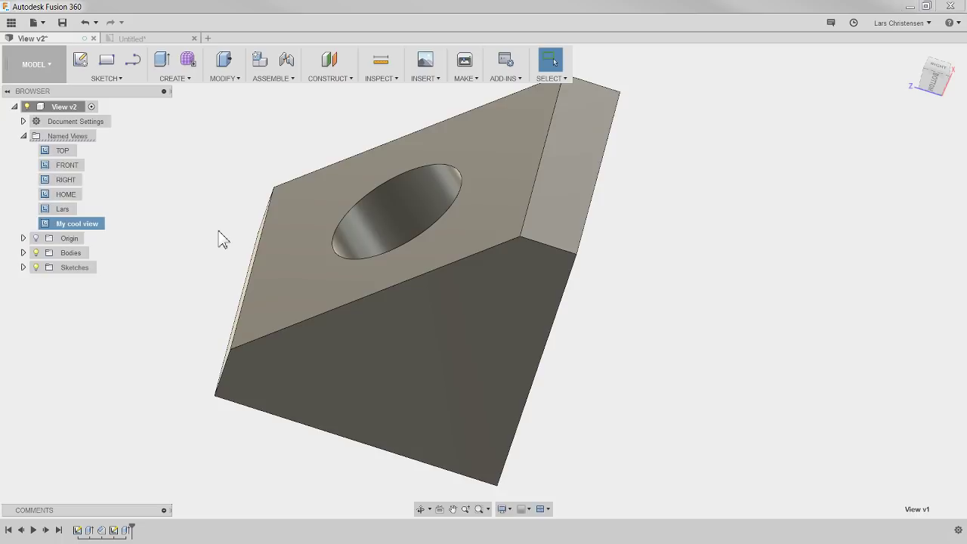
{"action": "left_click", "coordinate": [31, 66]}
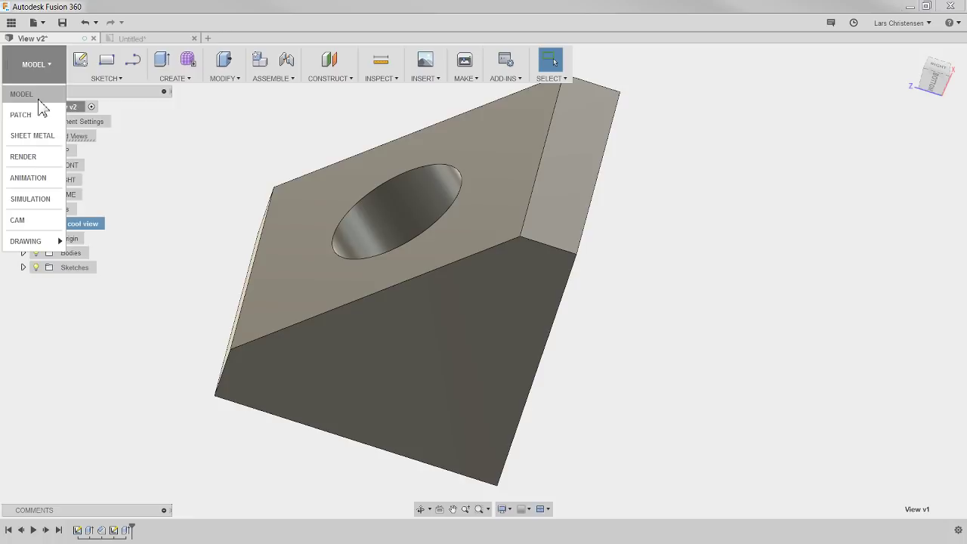
{"action": "left_click", "coordinate": [28, 134]}
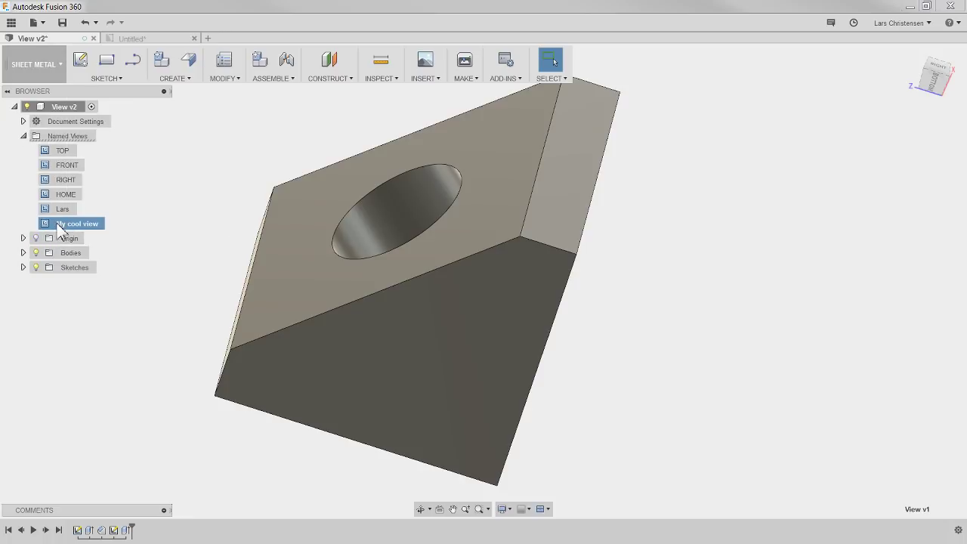
- Switch to the CAM workspace and expand both the CAM named views and the model component's own named views
{"action": "left_click", "coordinate": [29, 70]}
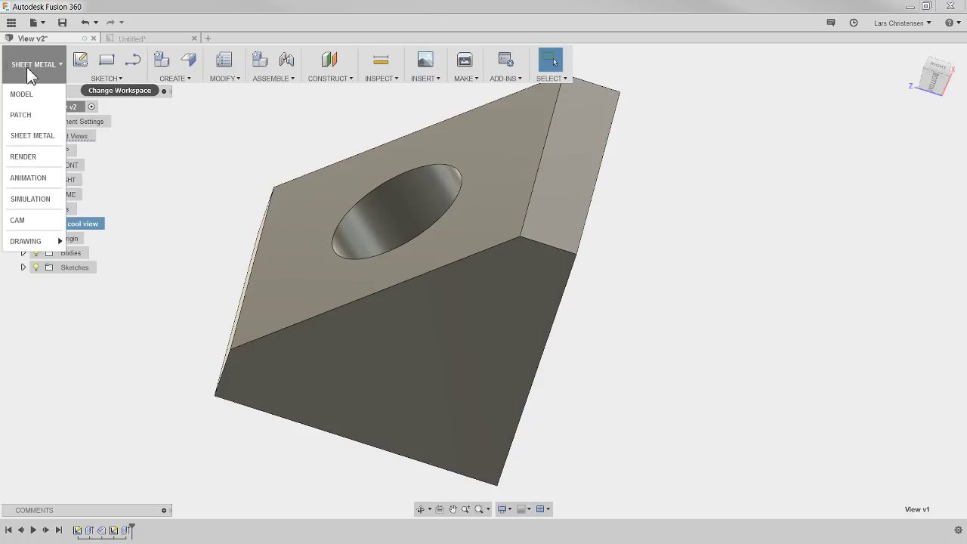
{"action": "left_click", "coordinate": [17, 220]}
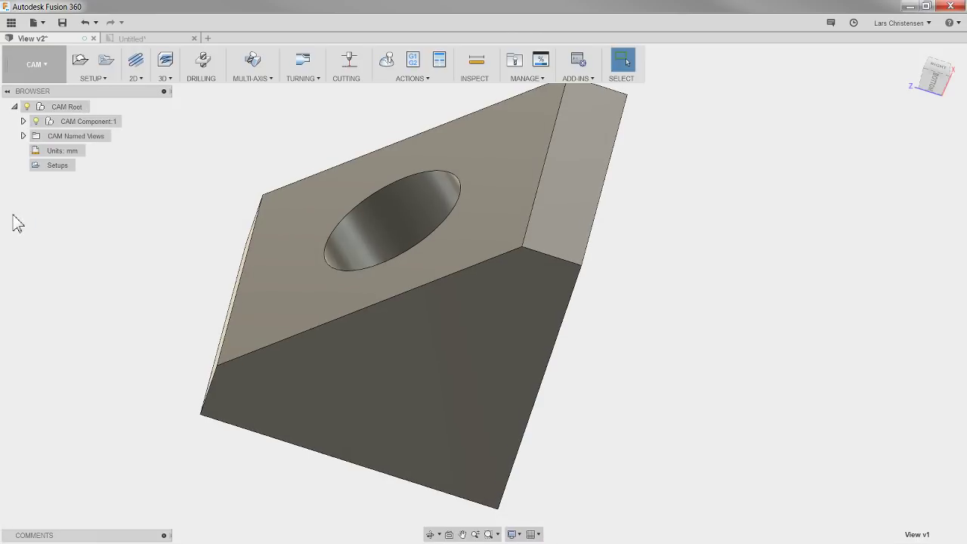
{"action": "left_click", "coordinate": [22, 136]}
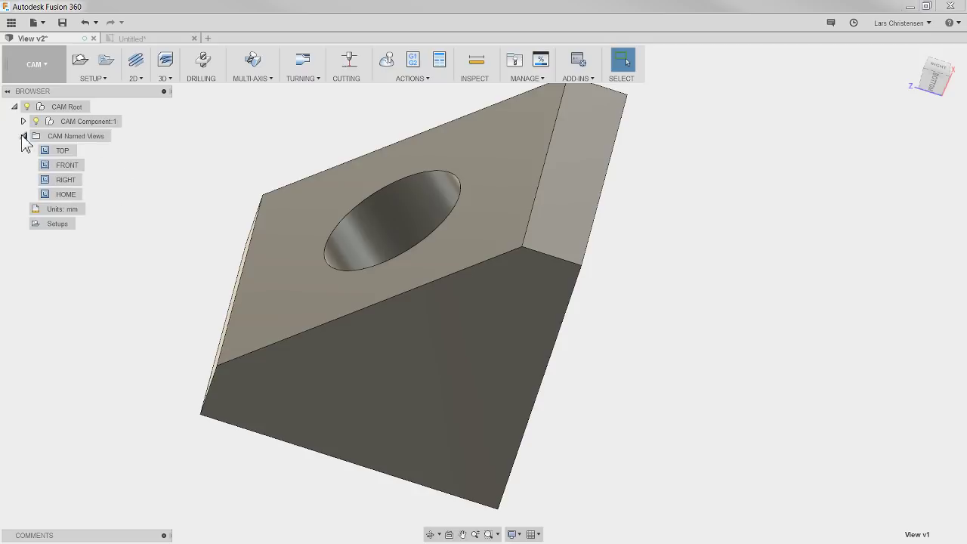
{"action": "left_click", "coordinate": [24, 120]}
{"action": "left_click", "coordinate": [32, 136]}
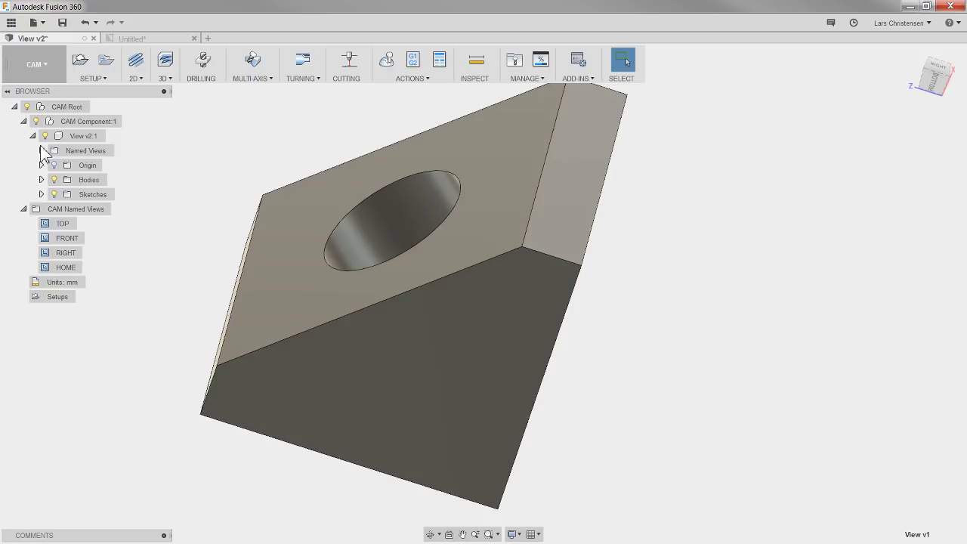
{"action": "left_click", "coordinate": [41, 150]}
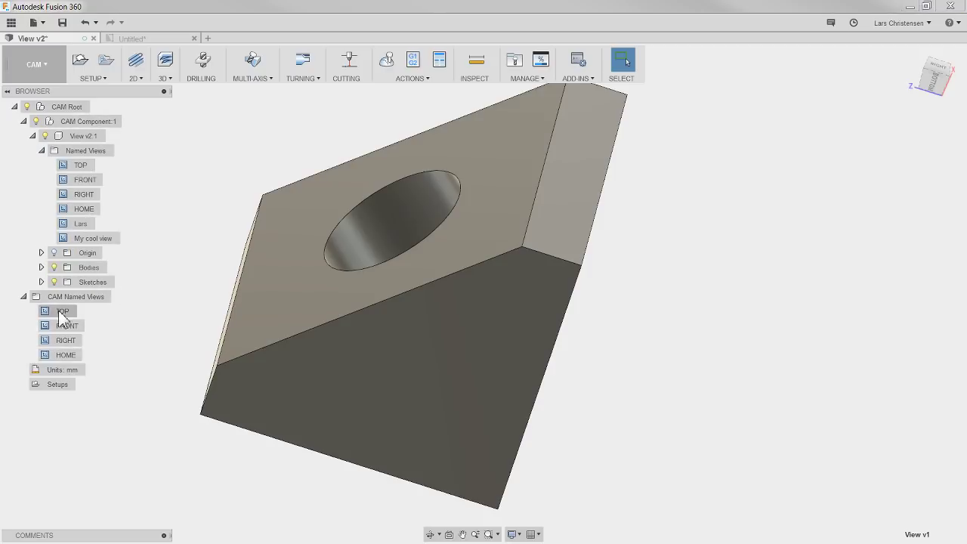
- Recall My cool view and the custom face-on view from the component's named views, and collapse the CAM named views
{"action": "double_click", "coordinate": [66, 239]}
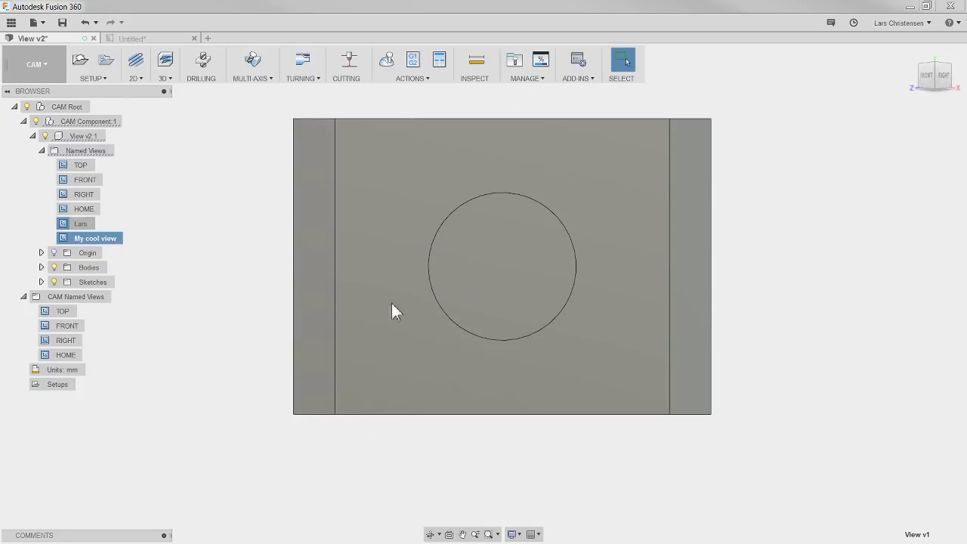
{"action": "left_click", "coordinate": [76, 223]}
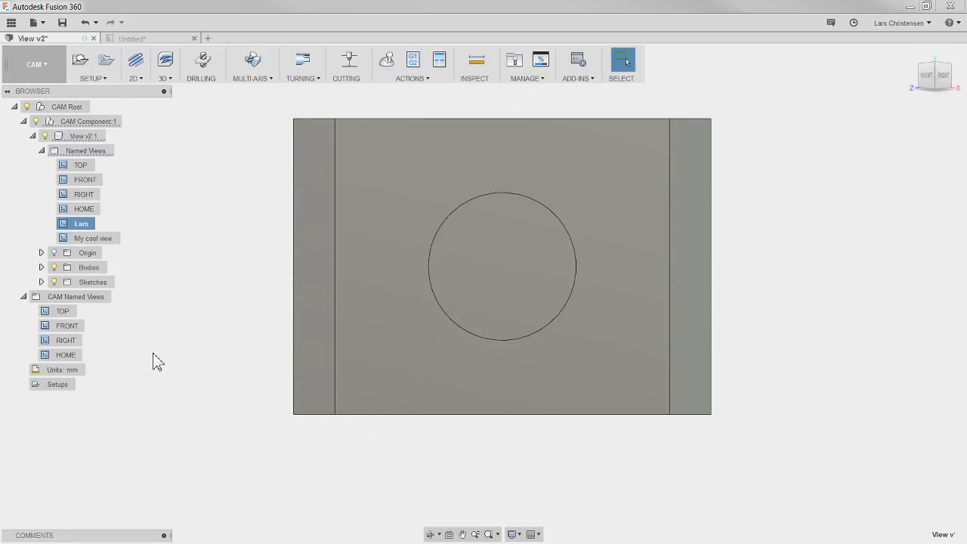
{"action": "left_click", "coordinate": [24, 297]}
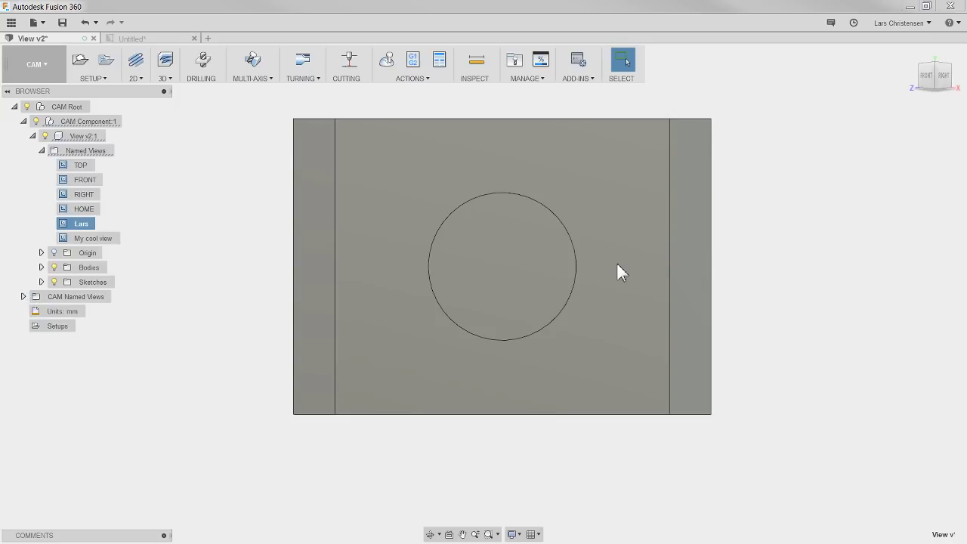
- Collapse the component's named views, return to the Model workspace and update the named view My cool view with a newly orbited orientation
{"action": "left_click", "coordinate": [41, 151]}
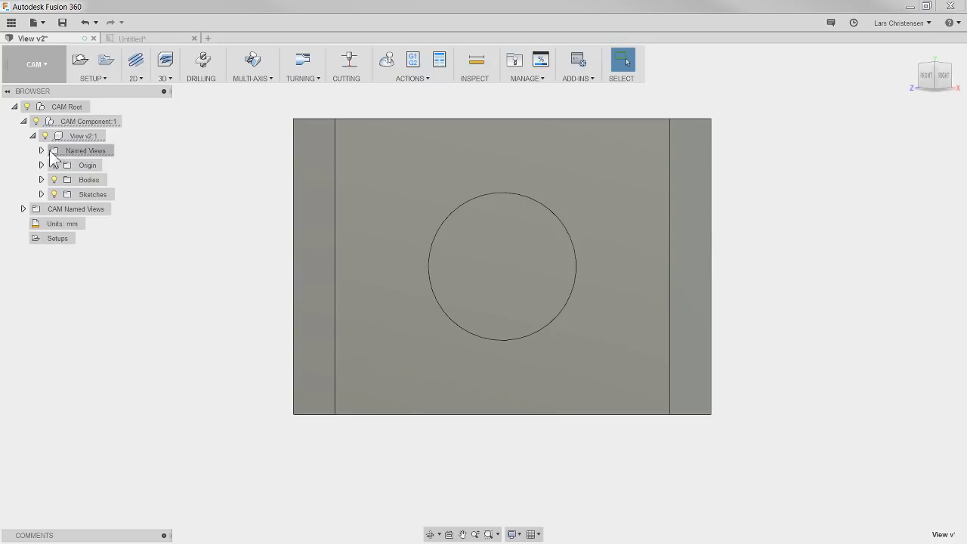
{"action": "left_click", "coordinate": [34, 64]}
{"action": "left_click", "coordinate": [35, 97]}
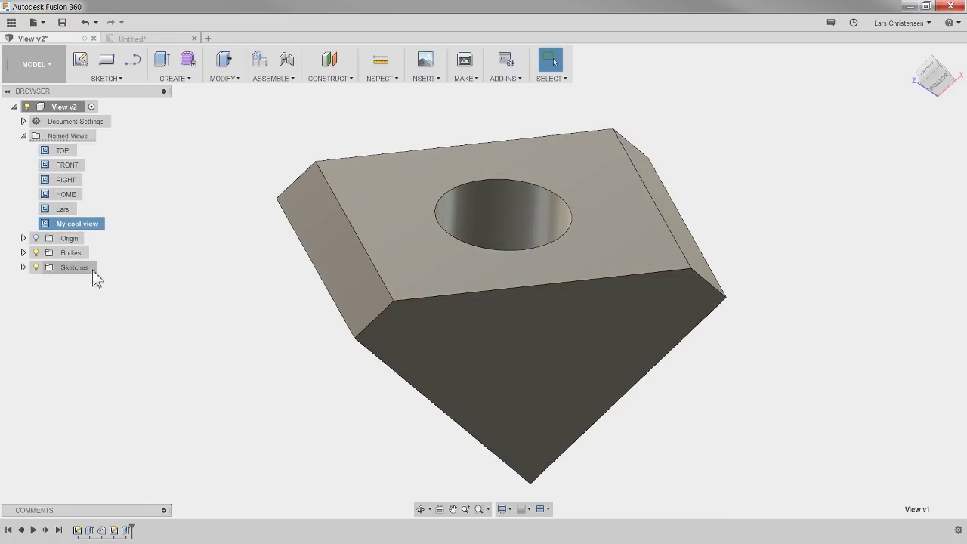
{"action": "double_click", "coordinate": [46, 224]}
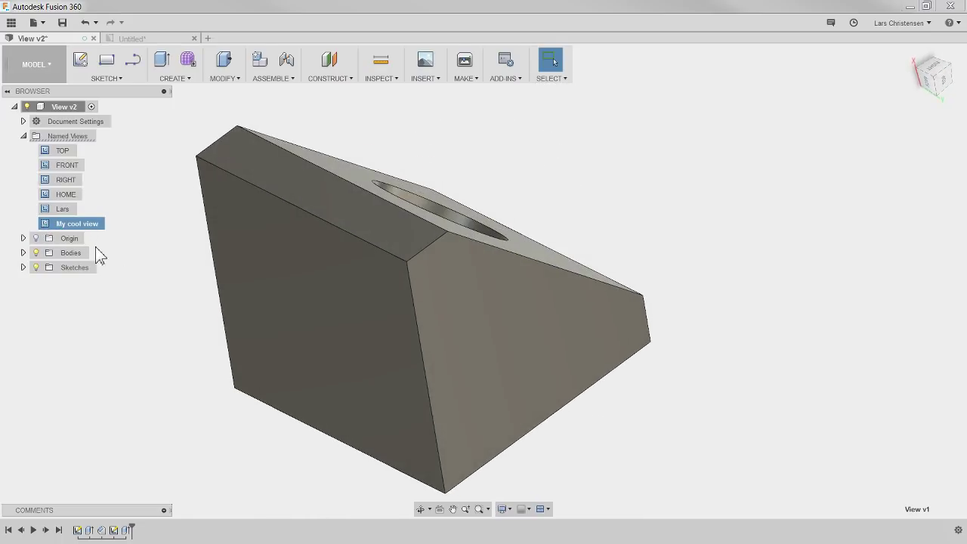
{"action": "right_click", "coordinate": [77, 222]}
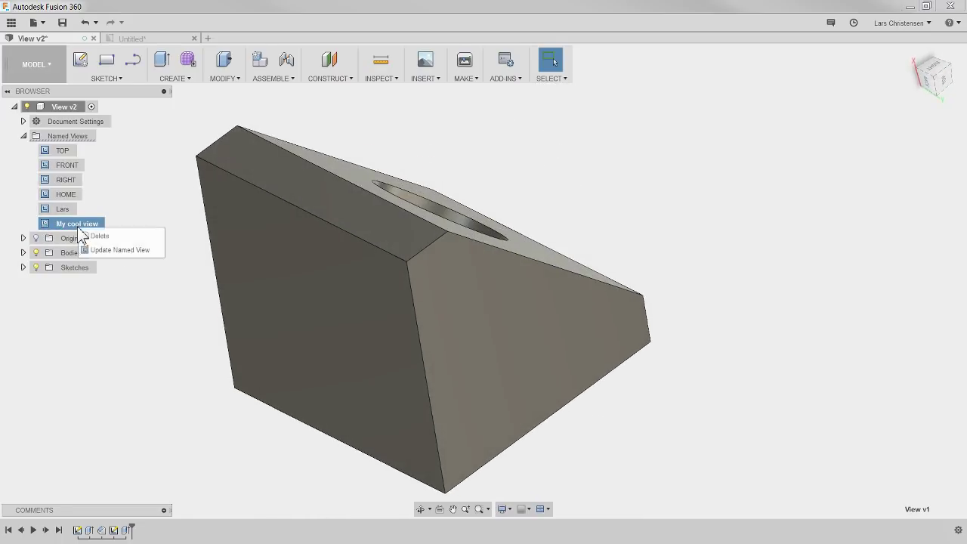
{"action": "left_click", "coordinate": [121, 250]}
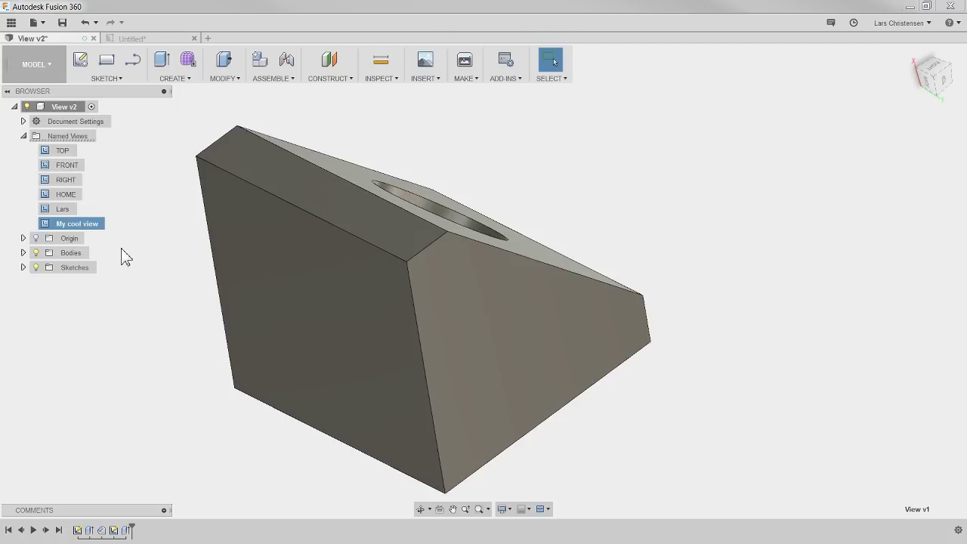
- Recall the custom face-on view and My cool view, and delete the named view My cool view
{"action": "left_click", "coordinate": [48, 209]}
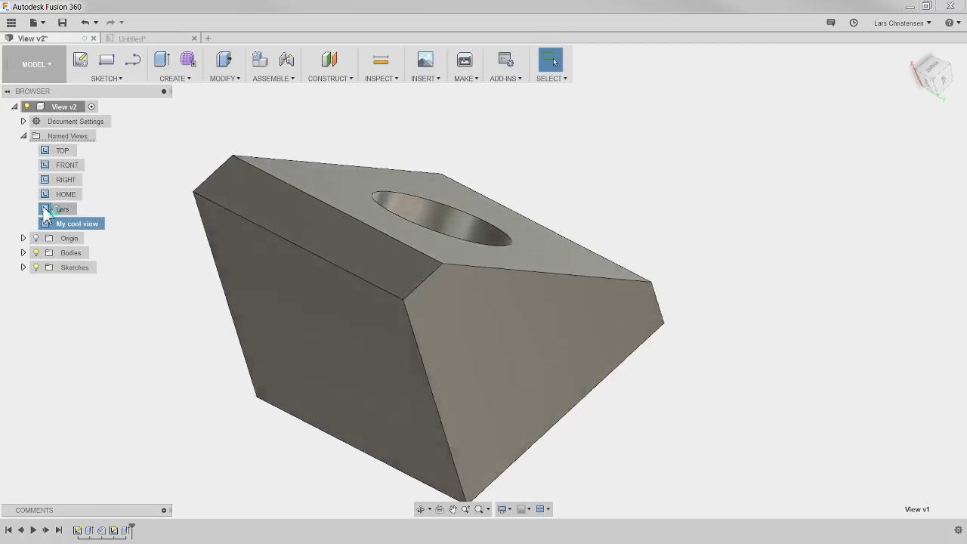
{"action": "left_click", "coordinate": [48, 225]}
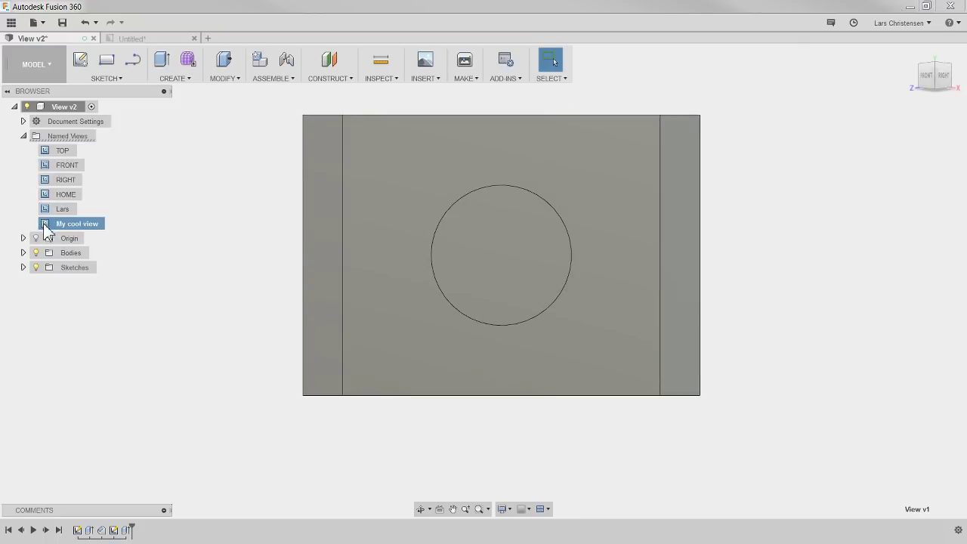
{"action": "double_click", "coordinate": [47, 225]}
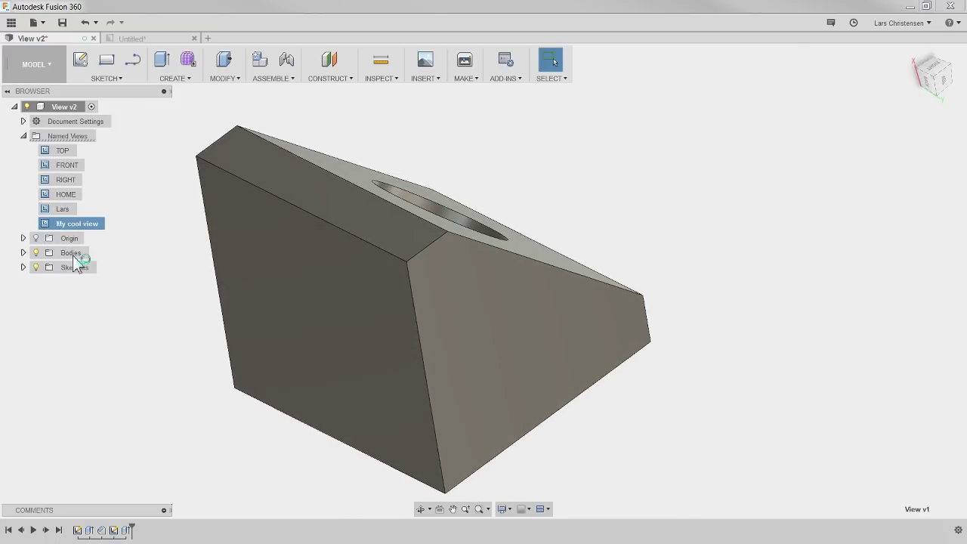
{"action": "right_click", "coordinate": [80, 229]}
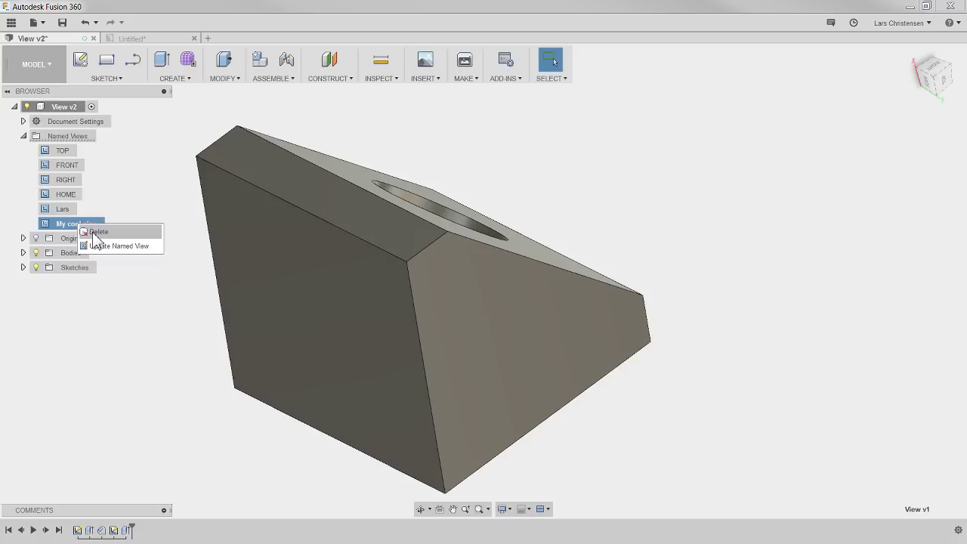
{"action": "left_click", "coordinate": [85, 235]}
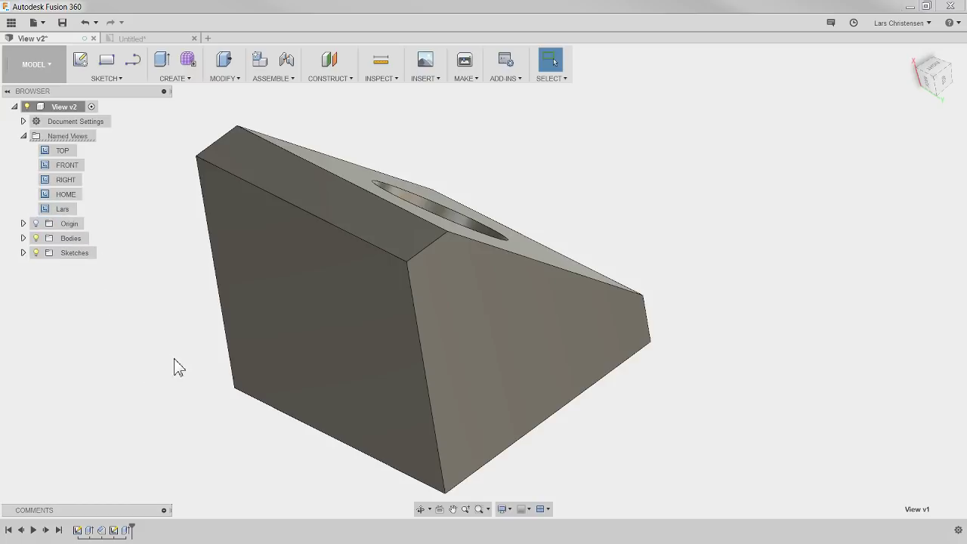
{"action": "double_click", "coordinate": [47, 192]}
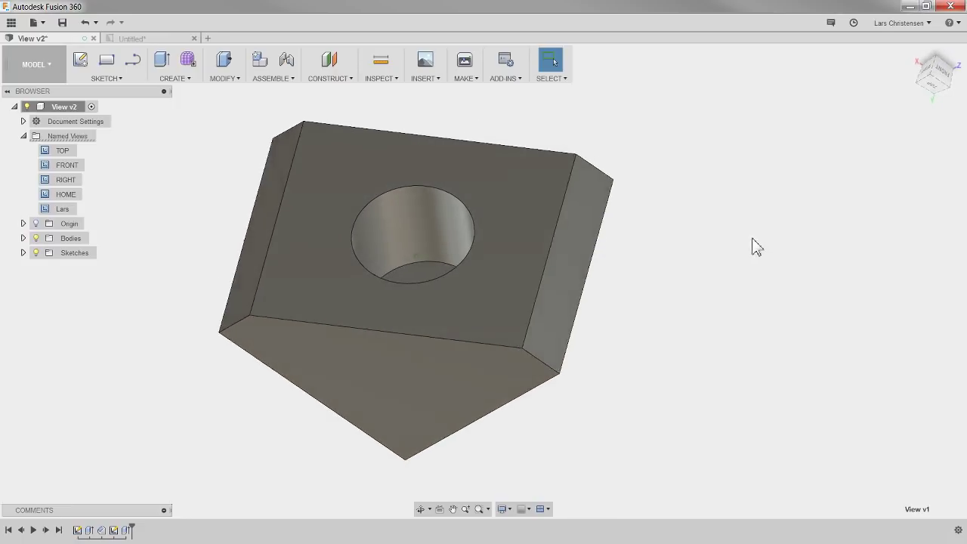
{"action": "middle_click_drag", "start_coordinate": [806, 241], "coordinate": [961, 79], "text": "shift"}
{"action": "left_click_drag", "start_coordinate": [961, 79], "coordinate": [944, 81]}
{"action": "middle_click_drag", "start_coordinate": [901, 215], "coordinate": [807, 218], "text": "shift"}
{"action": "middle_click_drag", "start_coordinate": [189, 223], "coordinate": [58, 129], "text": "shift"}
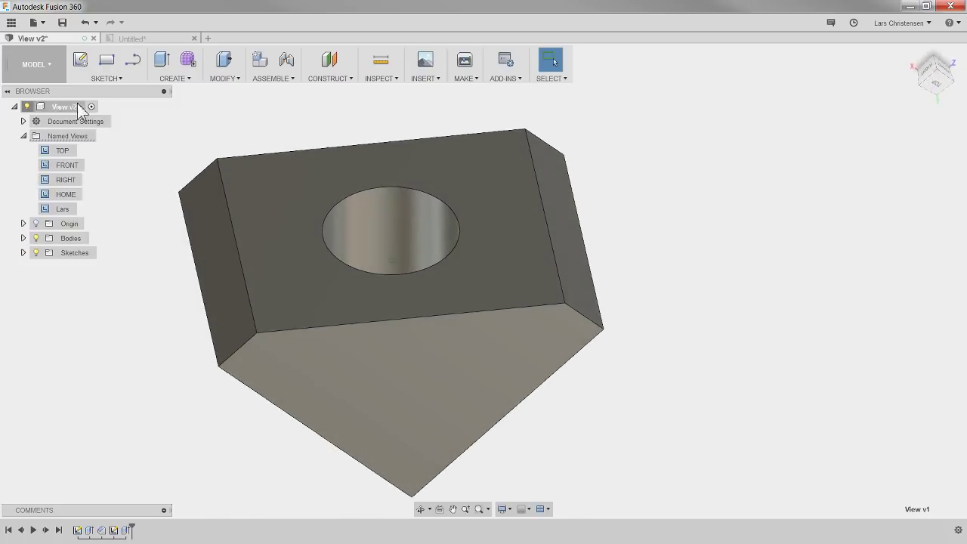
- Switch to the CAM workspace and create a milling setup oriented by Z axis/plane and X axis, using the block's angled face for Z
{"action": "left_click", "coordinate": [35, 66]}
{"action": "left_click", "coordinate": [35, 219]}
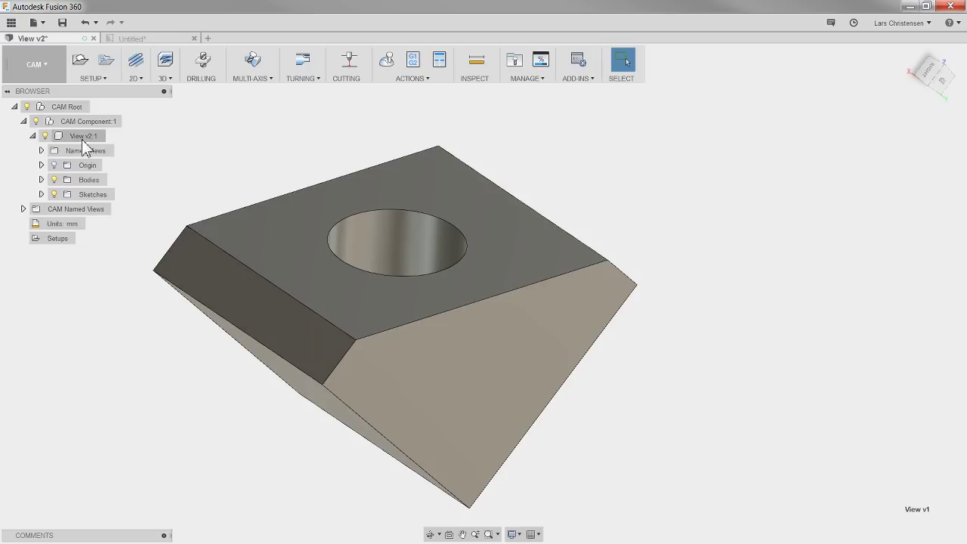
{"action": "left_click", "coordinate": [80, 60]}
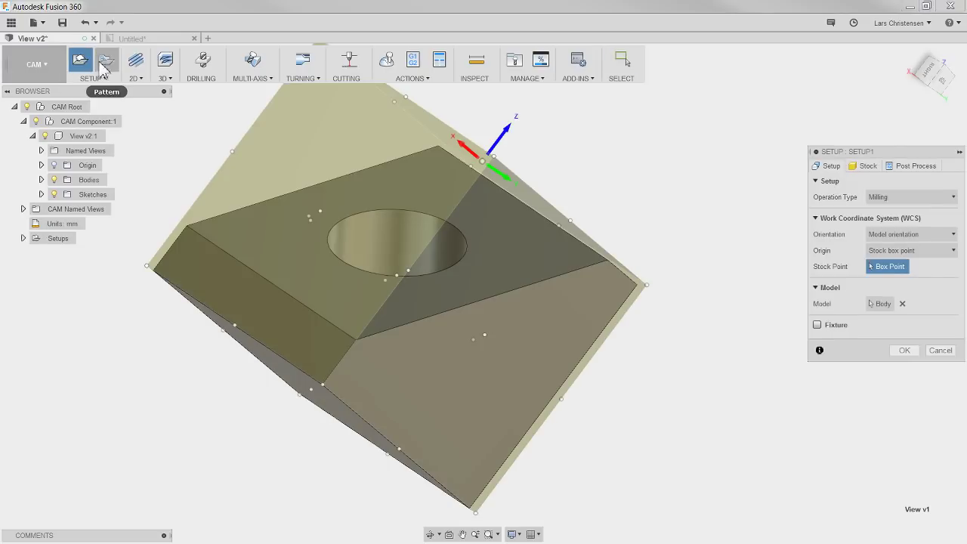
{"action": "middle_click_drag", "start_coordinate": [506, 127], "coordinate": [460, 180], "text": "shift"}
{"action": "scroll", "coordinate": [532, 178], "scroll_direction": "up", "scroll_amount": 1}
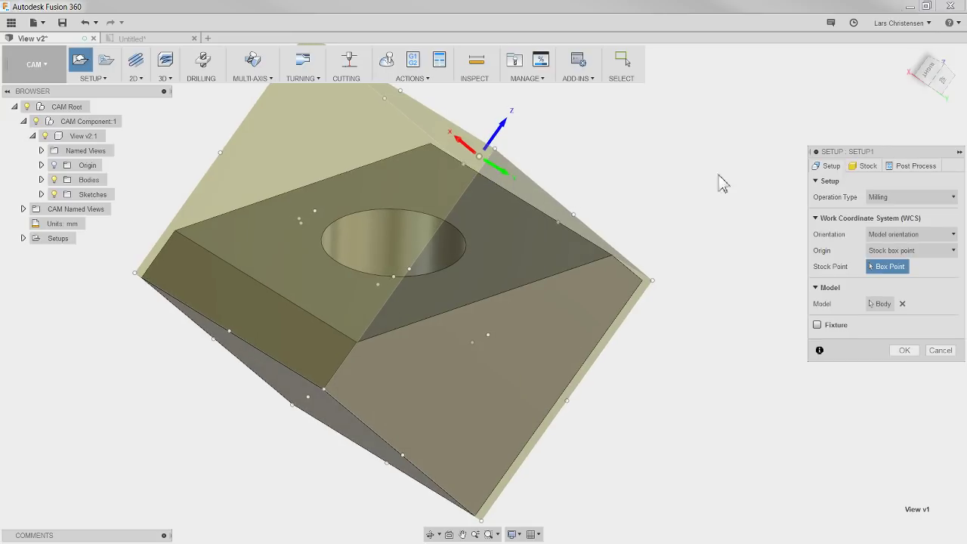
{"action": "left_click", "coordinate": [882, 235]}
{"action": "left_click", "coordinate": [885, 250]}
{"action": "left_click", "coordinate": [500, 285]}
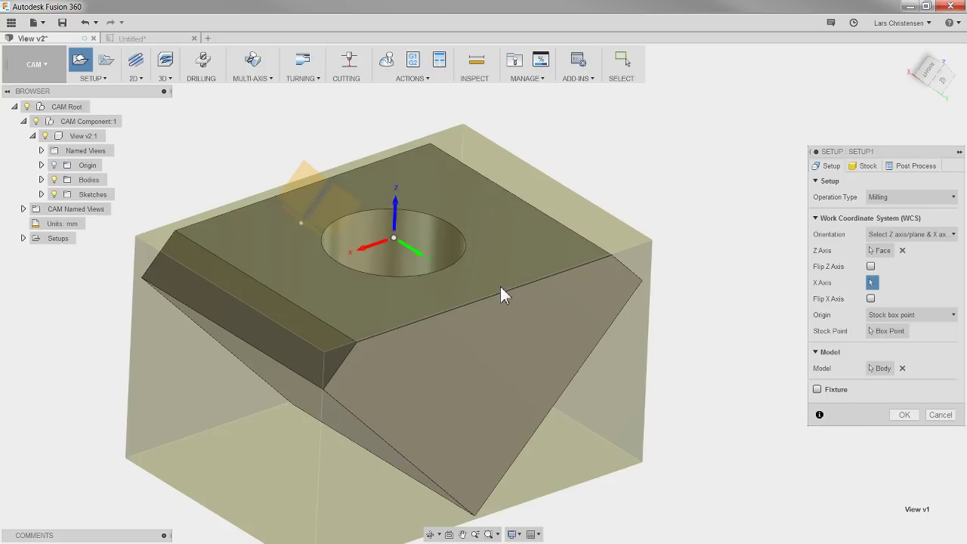
{"action": "middle_click_drag", "start_coordinate": [434, 206], "coordinate": [445, 237], "text": "shift"}
{"action": "left_click", "coordinate": [905, 417]}
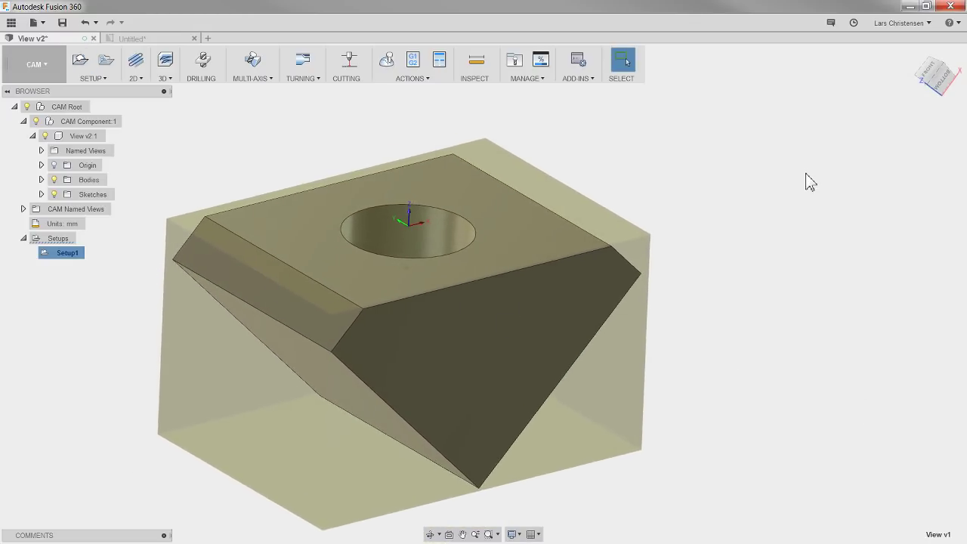
{"action": "left_click_drag", "start_coordinate": [941, 119], "coordinate": [959, 150]}
{"action": "left_click_drag", "start_coordinate": [931, 88], "coordinate": [923, 89]}
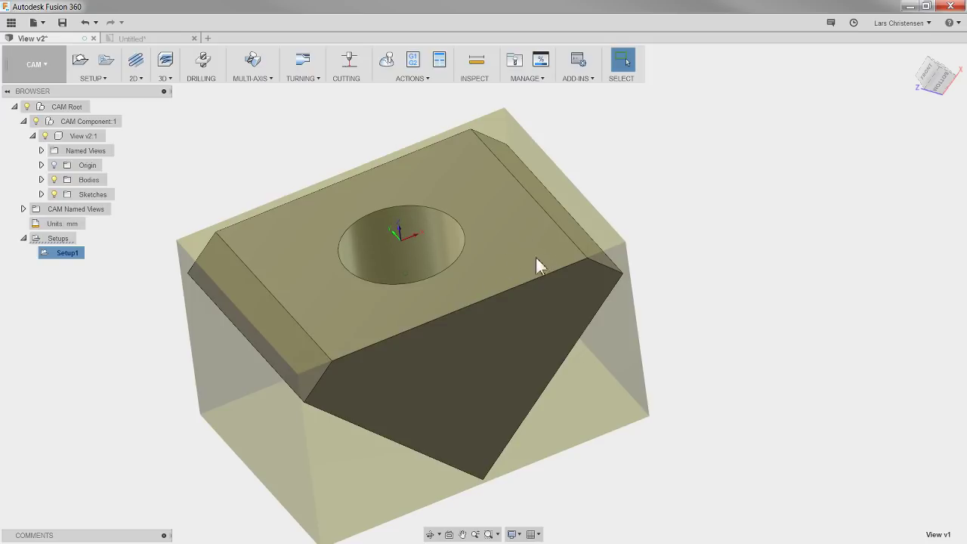
{"action": "left_click", "coordinate": [749, 196]}
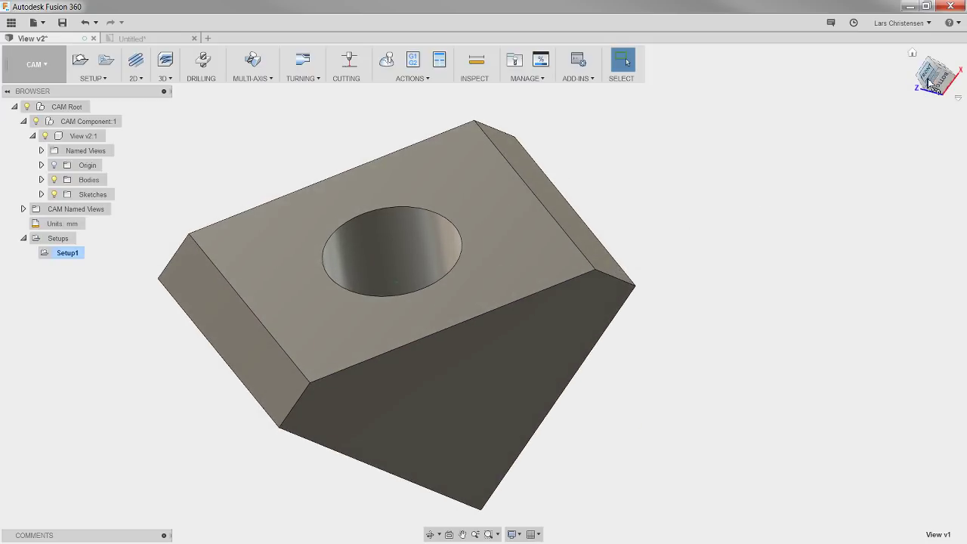
{"action": "left_click_drag", "start_coordinate": [929, 75], "coordinate": [946, 89]}
{"action": "middle_click_drag", "start_coordinate": [703, 340], "coordinate": [484, 234], "text": "shift"}
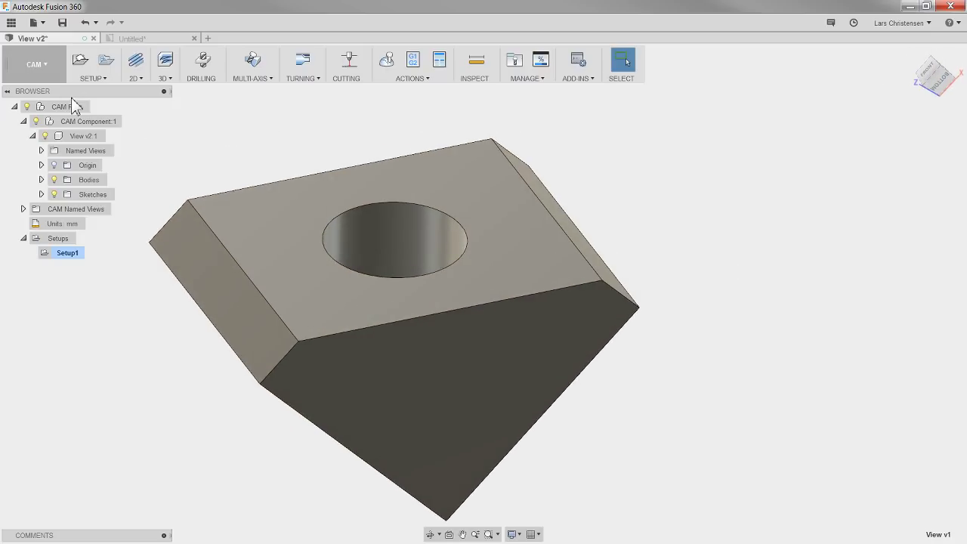
- Return to the Model workspace, recall the custom face-on named view and set that orientation as the view cube's Top
{"action": "left_click", "coordinate": [38, 67]}
{"action": "left_click", "coordinate": [39, 86]}
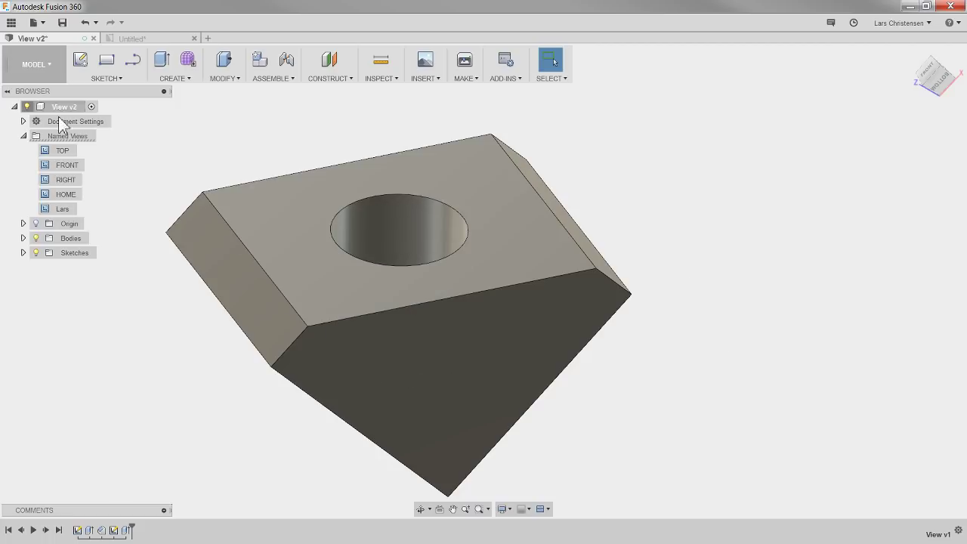
{"action": "scroll", "coordinate": [778, 317], "scroll_direction": "up", "scroll_amount": 1}
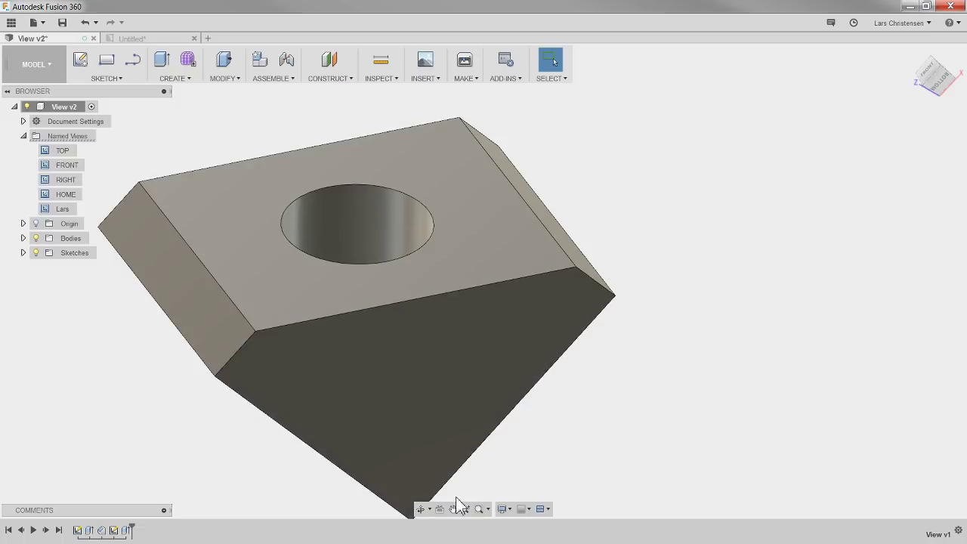
{"action": "double_click", "coordinate": [48, 213]}
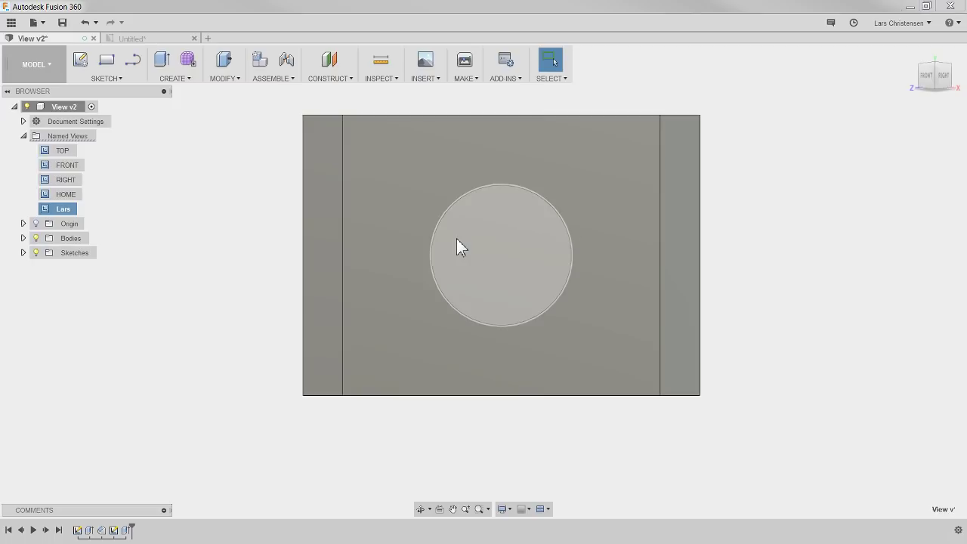
{"action": "right_click", "coordinate": [930, 83]}
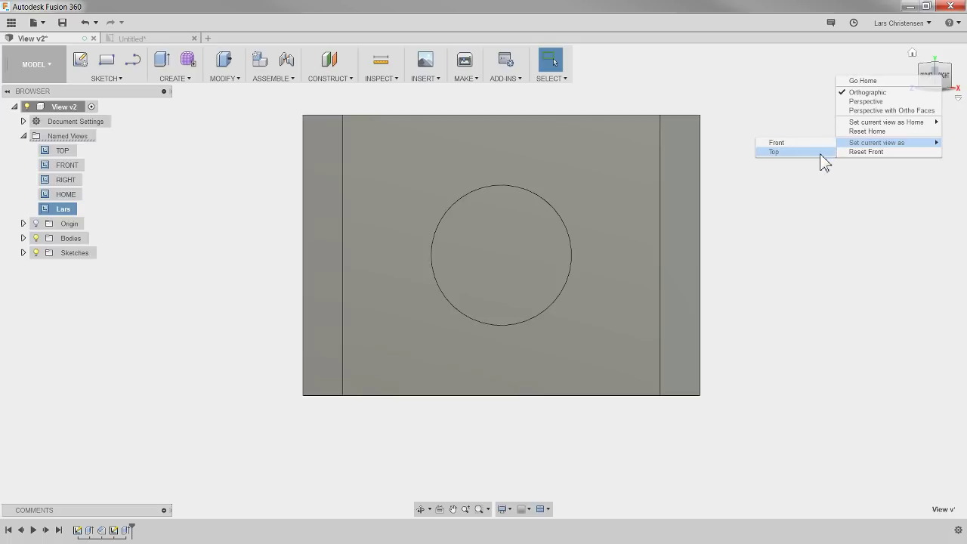
{"action": "left_click", "coordinate": [822, 156]}
{"action": "mouse_move", "coordinate": [939, 103]}
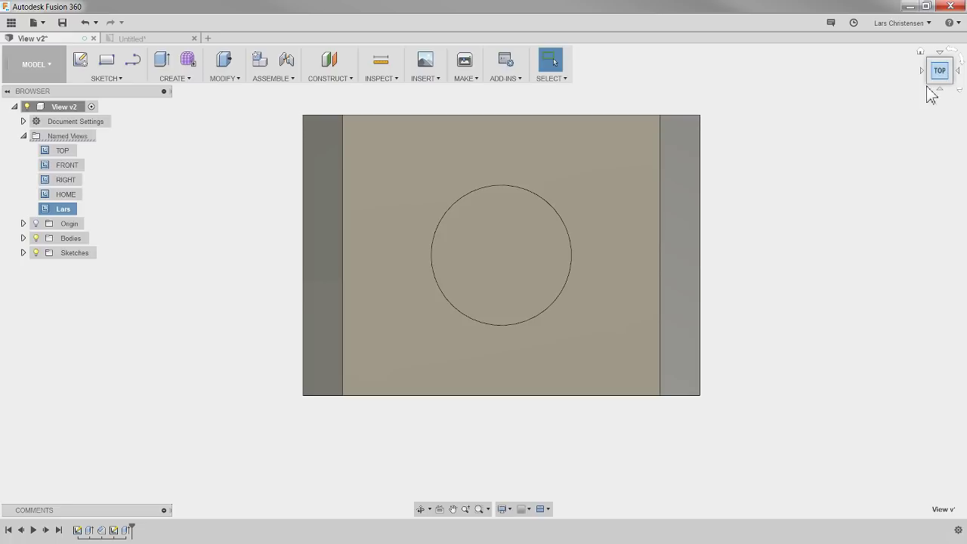
{"action": "mouse_move", "coordinate": [935, 194]}
{"action": "middle_mouse_down", "text": "shift"}
{"action": "mouse_move", "coordinate": [955, 203]}
{"action": "mouse_move", "coordinate": [925, 206]}
{"action": "middle_mouse_up", "text": "shift"}
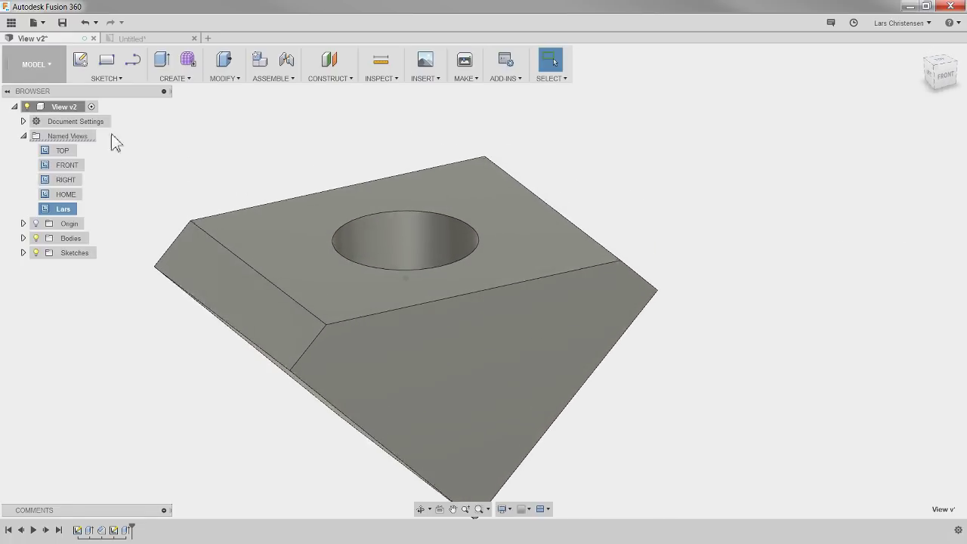
- Switch to the CAM workspace and recall the custom face-on view from the model component's named views
{"action": "left_click", "coordinate": [34, 64]}
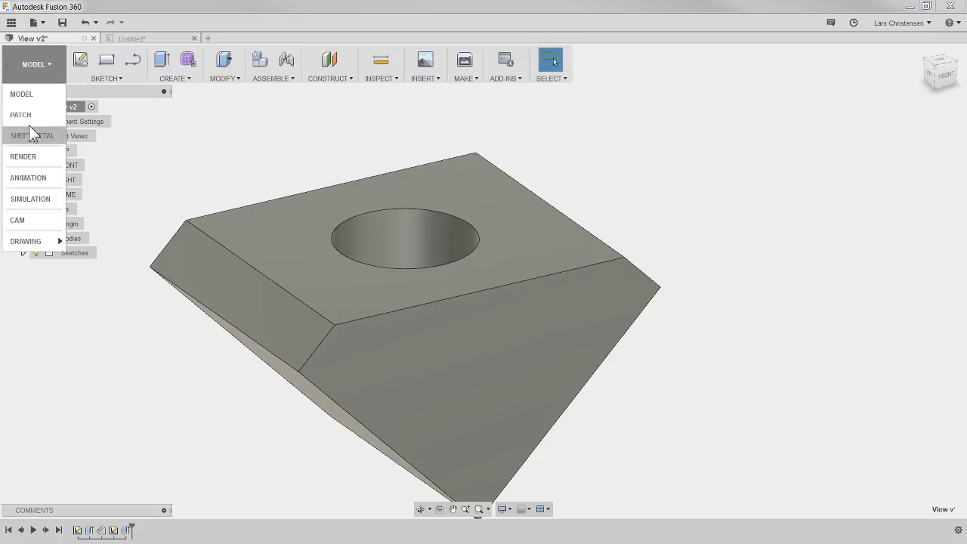
{"action": "left_click", "coordinate": [27, 217]}
{"action": "scroll", "coordinate": [252, 186], "scroll_direction": "down", "scroll_amount": 3}
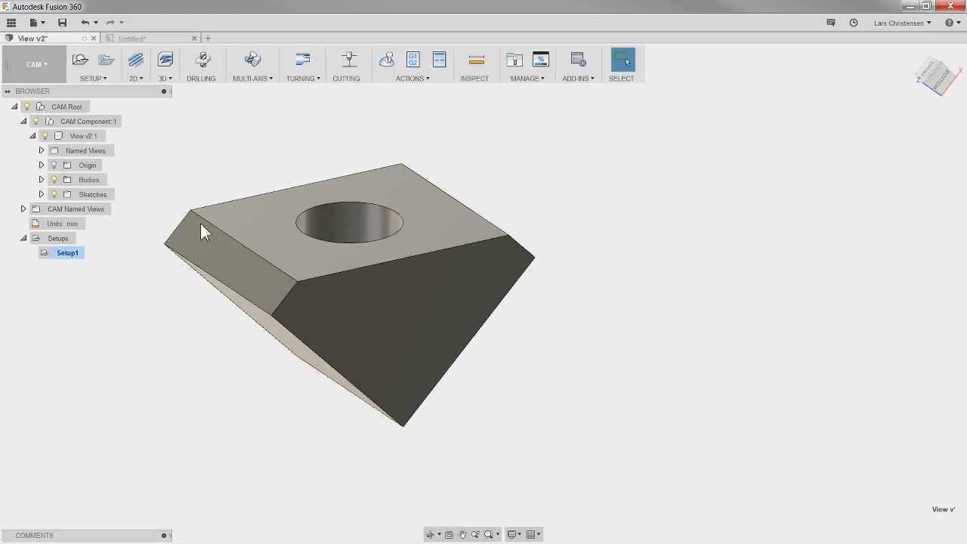
{"action": "scroll", "coordinate": [862, 86], "scroll_direction": "up", "scroll_amount": 3}
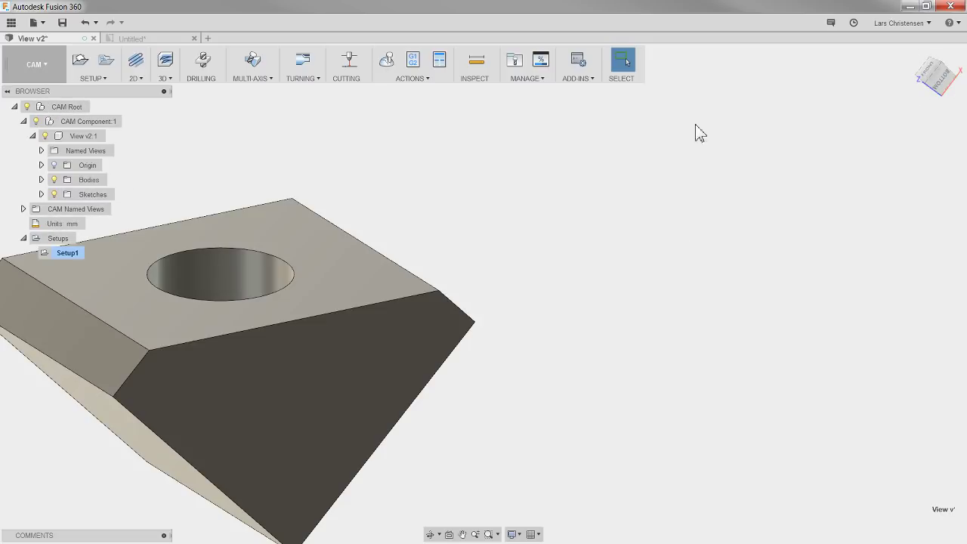
{"action": "scroll", "coordinate": [526, 238], "scroll_direction": "down", "scroll_amount": 3}
{"action": "scroll", "coordinate": [318, 278], "scroll_direction": "up", "scroll_amount": 3}
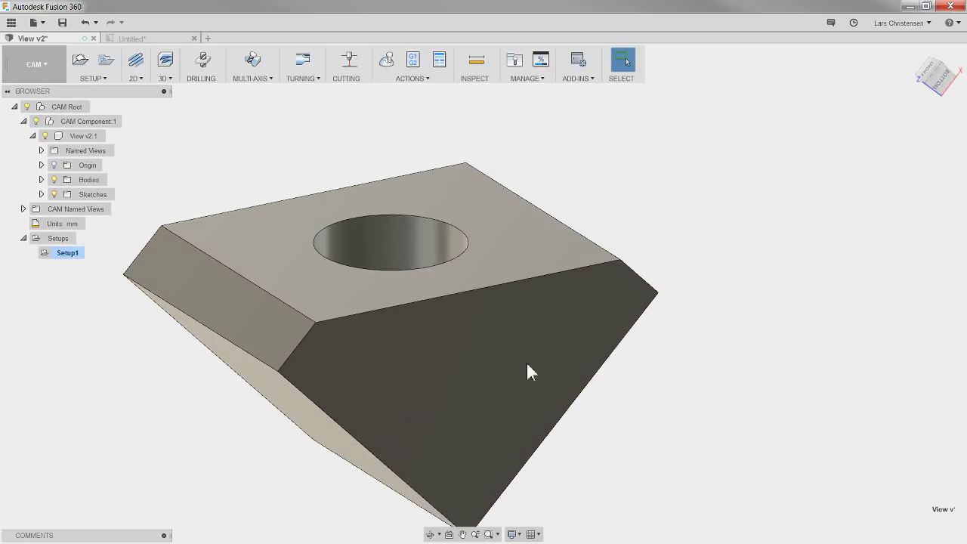
{"action": "left_click", "coordinate": [41, 150]}
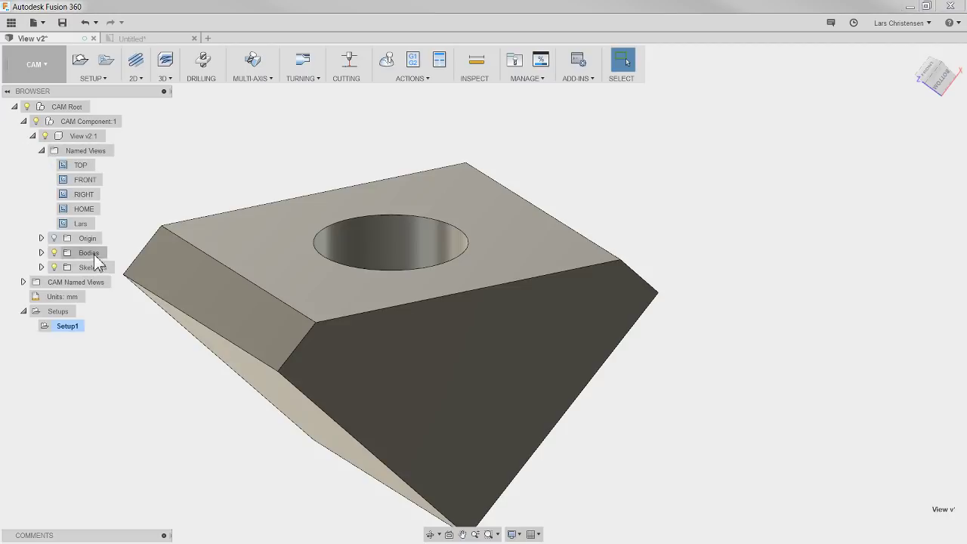
{"action": "double_click", "coordinate": [63, 227]}
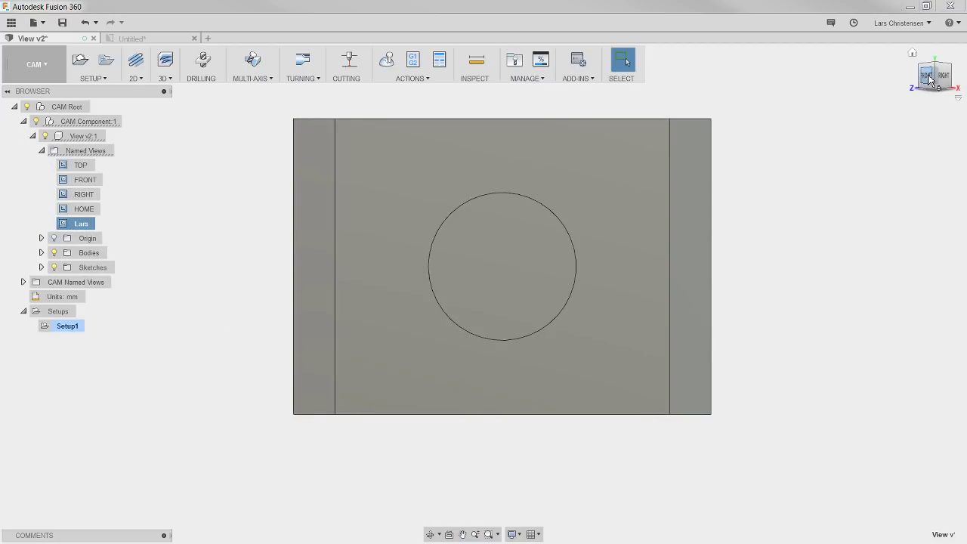
- Set the current face-on orientation as the view cube's Top in the CAM workspace
{"action": "right_click", "coordinate": [934, 81]}
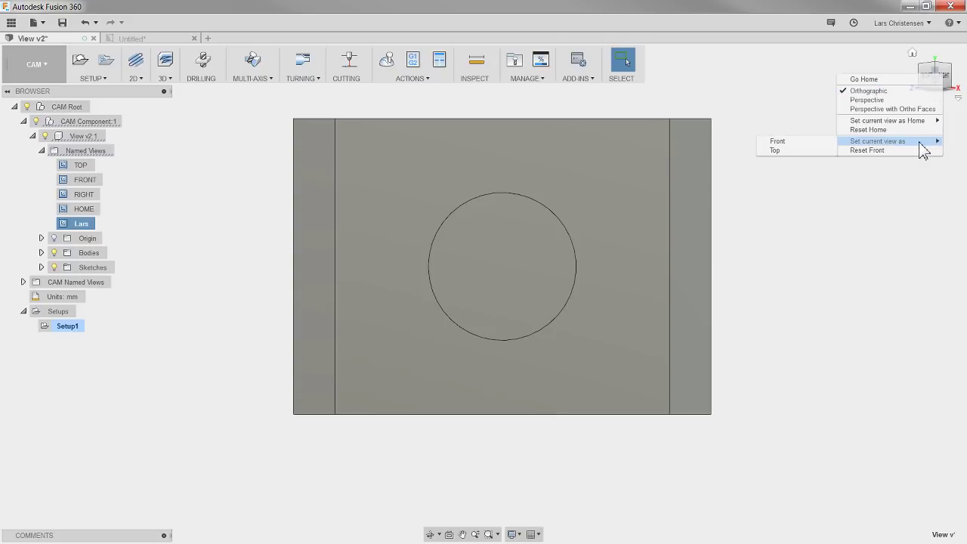
{"action": "left_click", "coordinate": [813, 151]}
{"action": "left_click", "coordinate": [820, 304]}
{"action": "middle_click_drag", "start_coordinate": [192, 360], "coordinate": [424, 281], "text": "shift"}
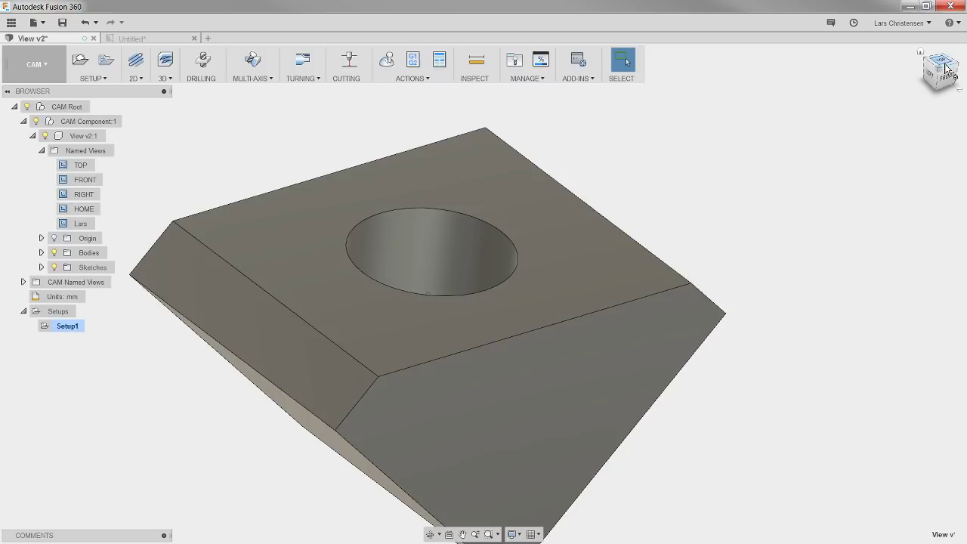
- Return to the Model workspace and use Look At to view the block's narrow rectangular face beside the angled face squarely
{"action": "left_click", "coordinate": [33, 65]}
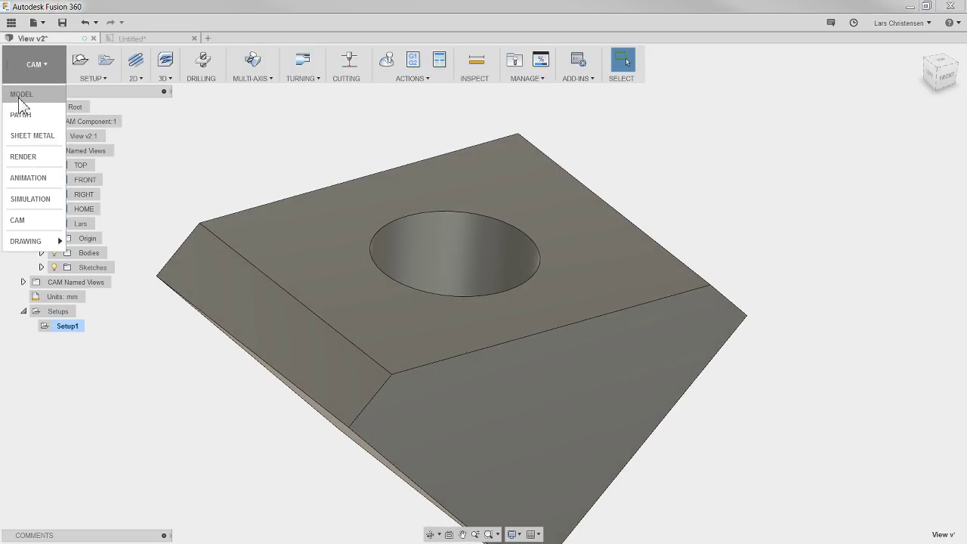
{"action": "left_click", "coordinate": [23, 94]}
{"action": "middle_click_drag", "start_coordinate": [836, 100], "coordinate": [541, 350], "text": "shift"}
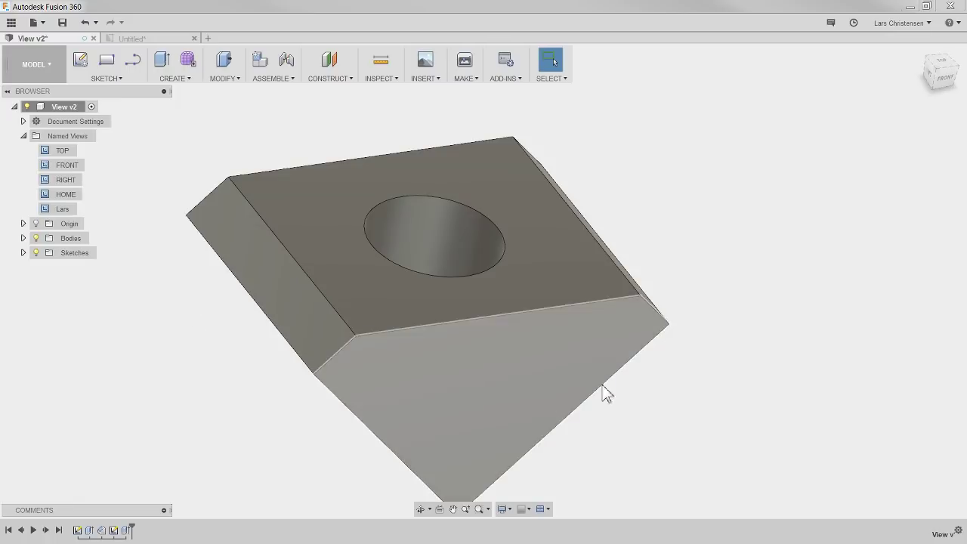
{"action": "middle_click_drag", "start_coordinate": [538, 409], "coordinate": [335, 451], "text": "shift"}
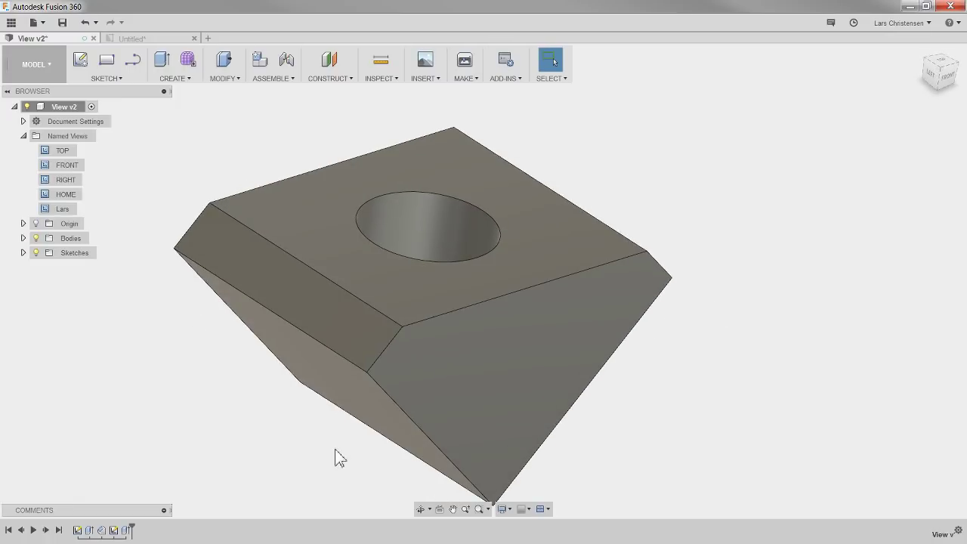
{"action": "left_click", "coordinate": [441, 510]}
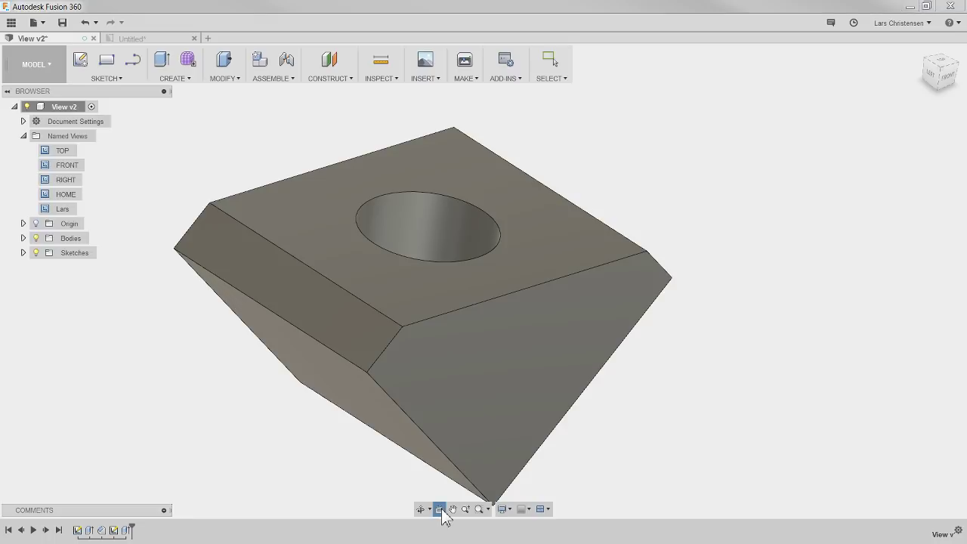
{"action": "left_click", "coordinate": [307, 296]}
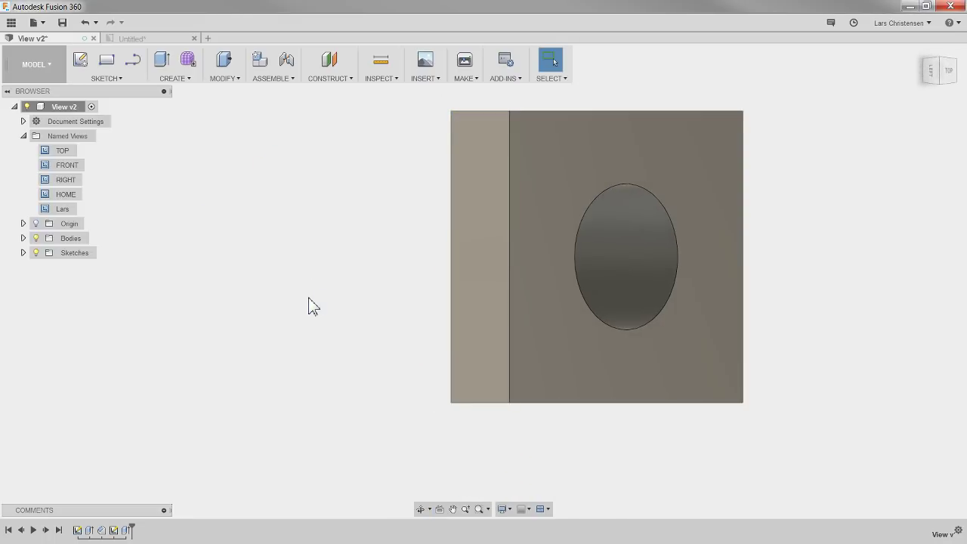
- Set the current square-on orientation as the view cube's Top in the Model workspace
{"action": "right_click", "coordinate": [939, 74]}
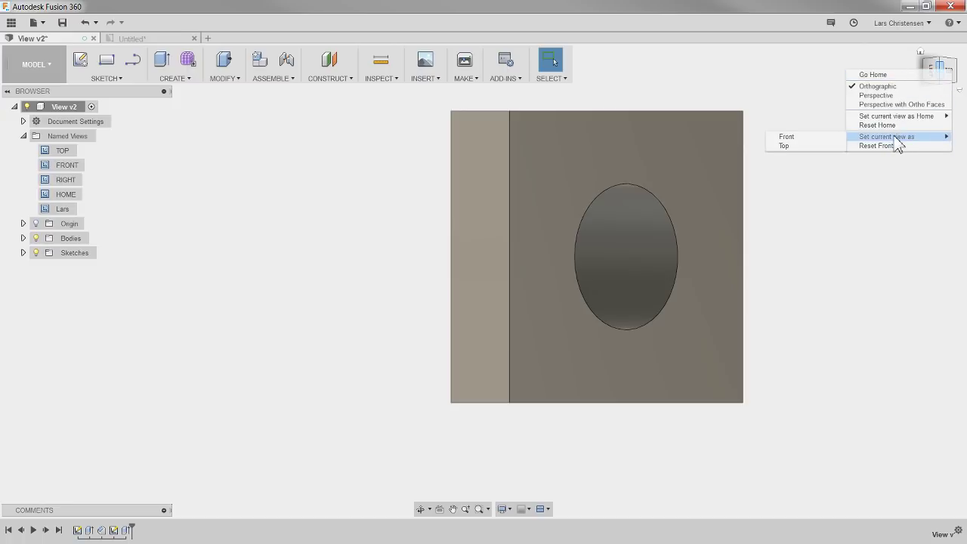
{"action": "left_click", "coordinate": [810, 148]}
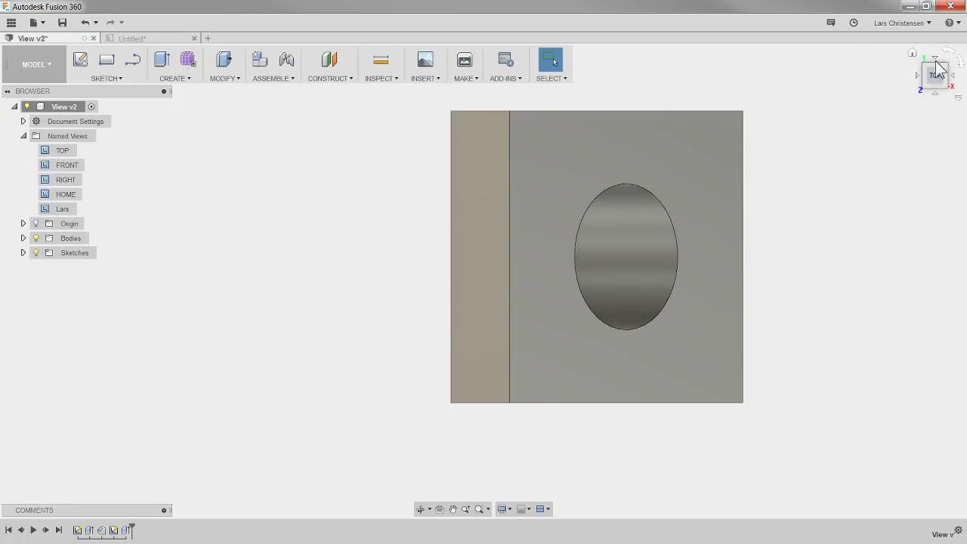
{"action": "middle_click_drag", "start_coordinate": [799, 410], "coordinate": [612, 355], "text": "shift"}
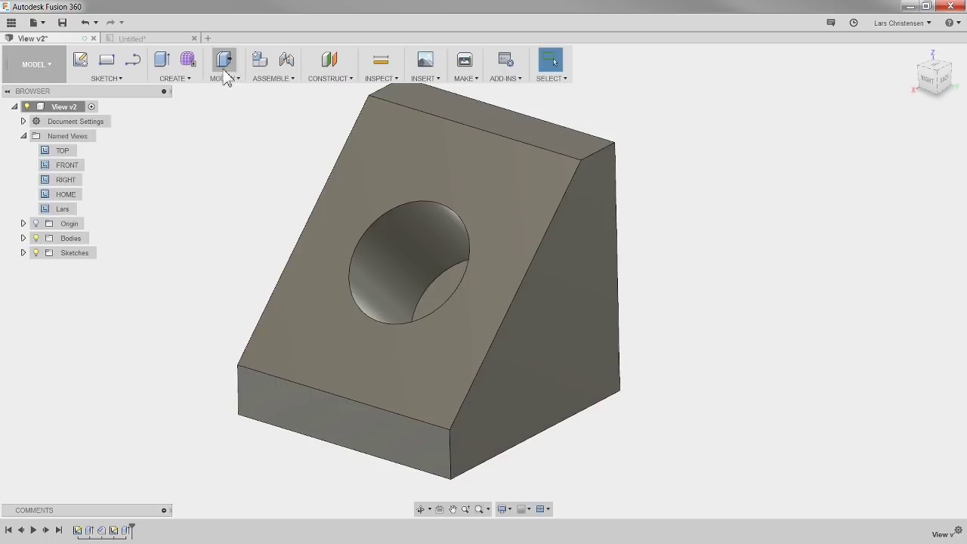
- Create a new empty design and inspect its default axis orientation on the view cube
{"action": "left_click", "coordinate": [208, 38]}
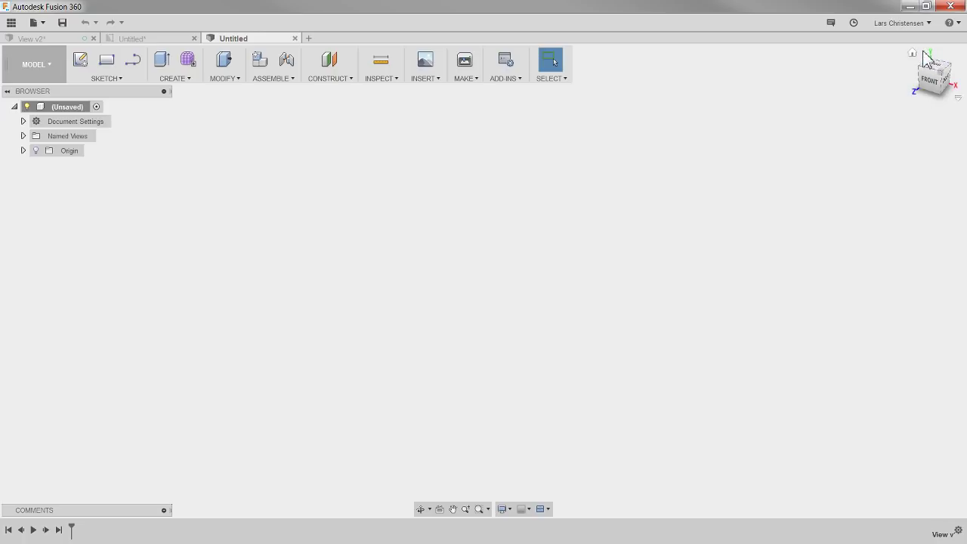
{"action": "left_click", "coordinate": [947, 84]}
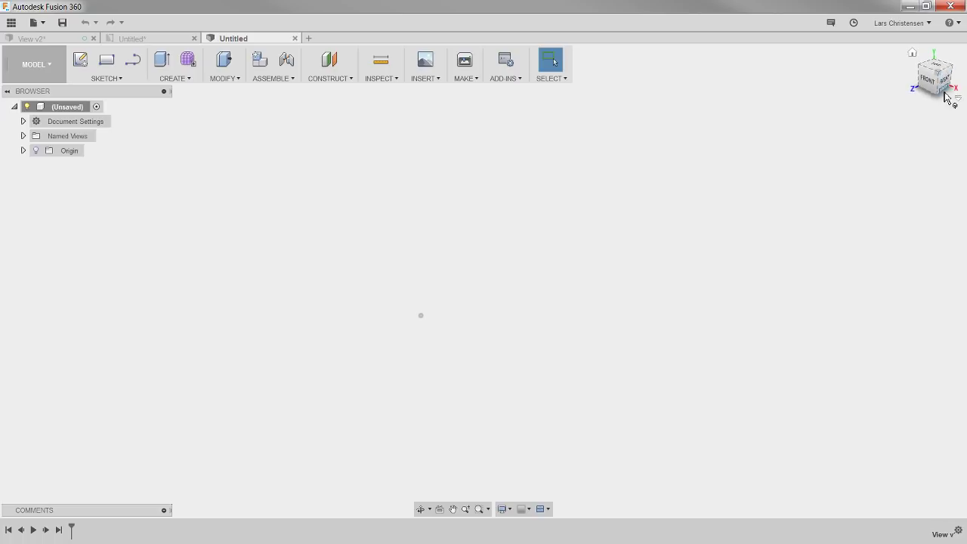
{"action": "left_click", "coordinate": [937, 89]}
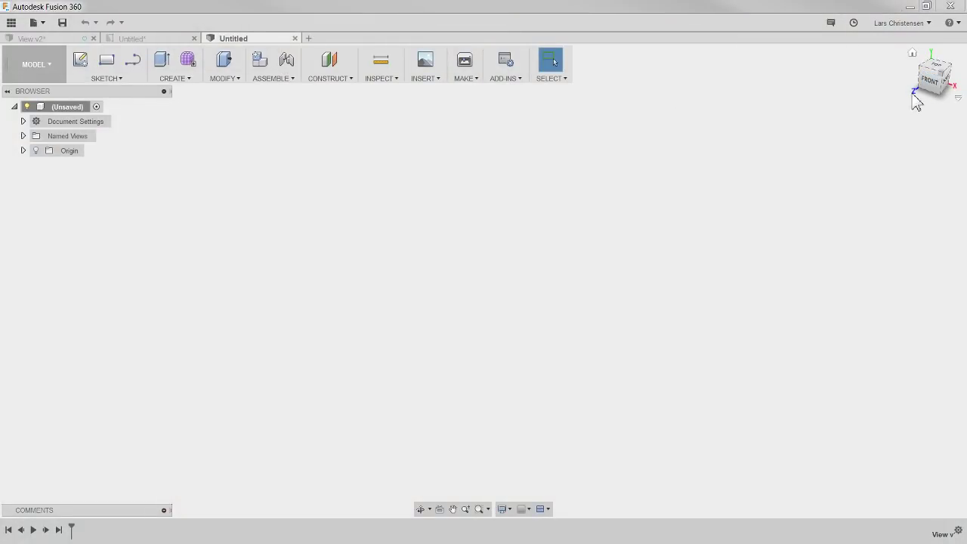
- Set the default modeling orientation to Z up in the general preferences and apply it
{"action": "left_click", "coordinate": [906, 27]}
{"action": "left_click", "coordinate": [904, 52]}
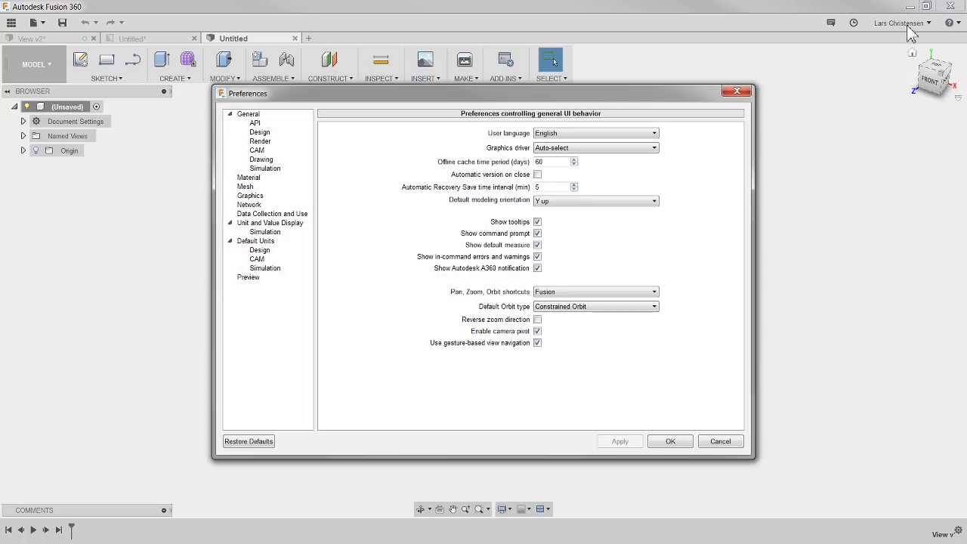
{"action": "left_click", "coordinate": [568, 203]}
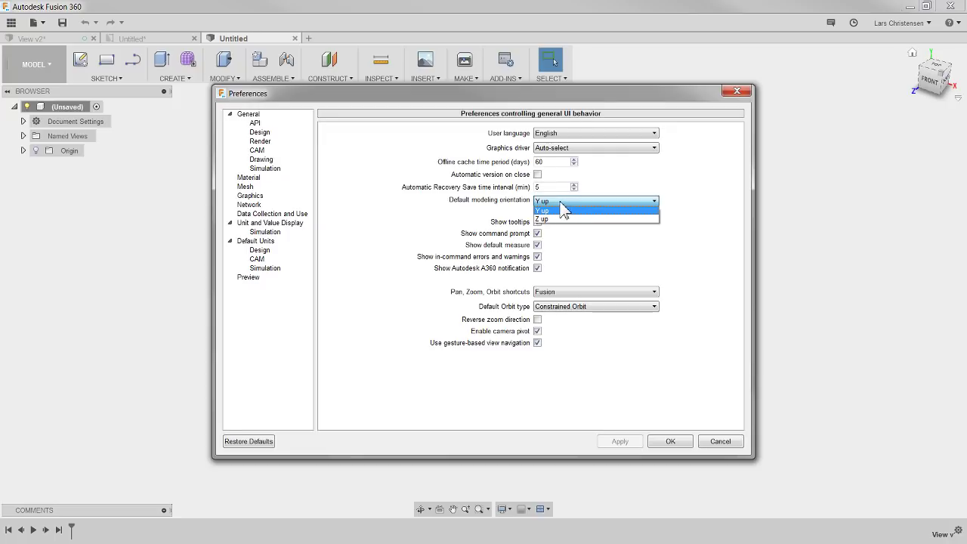
{"action": "left_click", "coordinate": [556, 220]}
{"action": "left_click", "coordinate": [622, 442]}
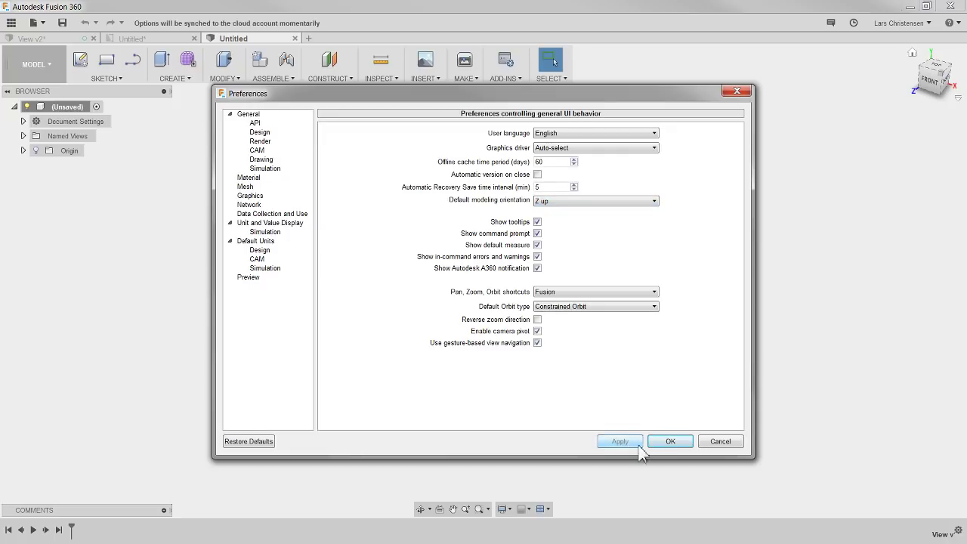
{"action": "left_click", "coordinate": [670, 442]}
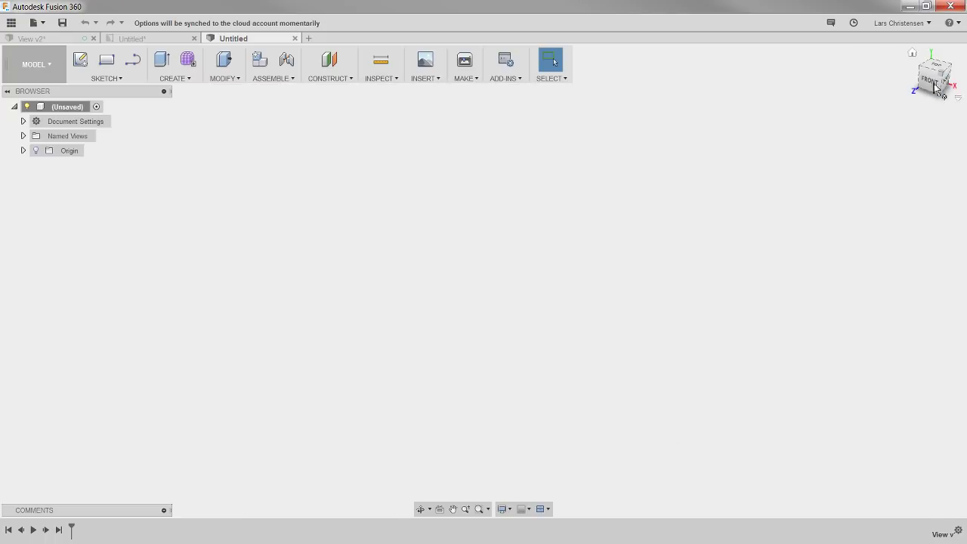
- Create another empty design and orbit it to check which axis points up under the new default
{"action": "left_click", "coordinate": [309, 39]}
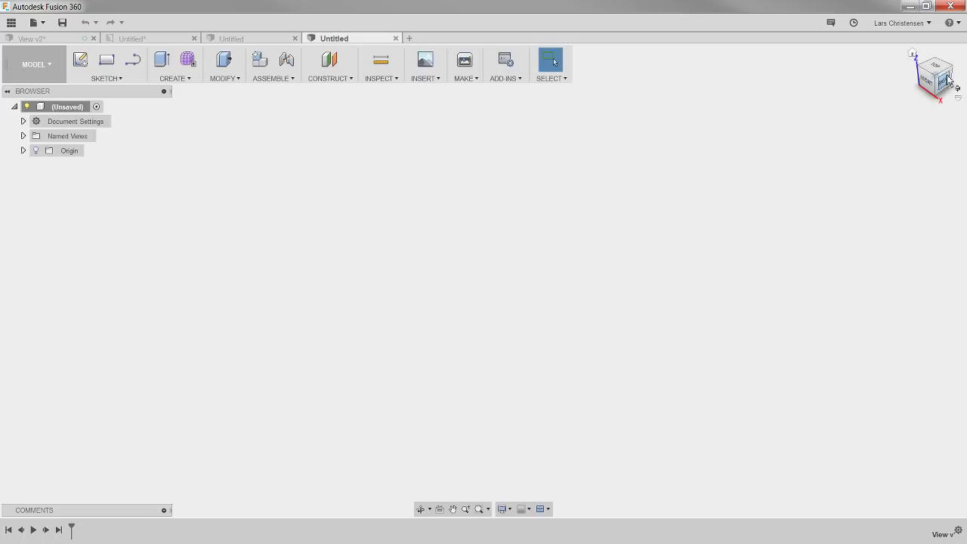
{"action": "left_click_drag", "start_coordinate": [935, 68], "coordinate": [920, 73]}
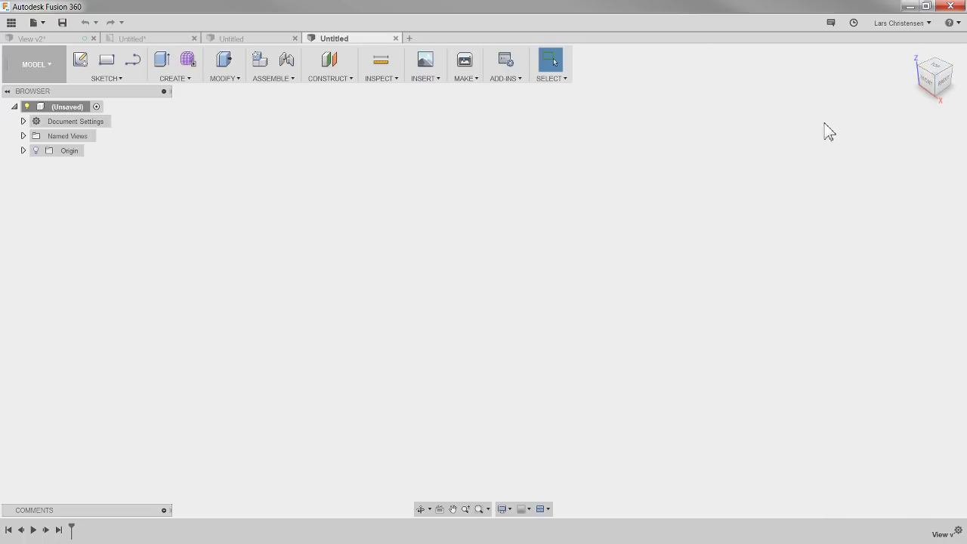
{"action": "key", "text": "F4"}
{"action": "left_click_drag", "start_coordinate": [864, 125], "coordinate": [907, 121]}
{"action": "key", "text": "Escape"}
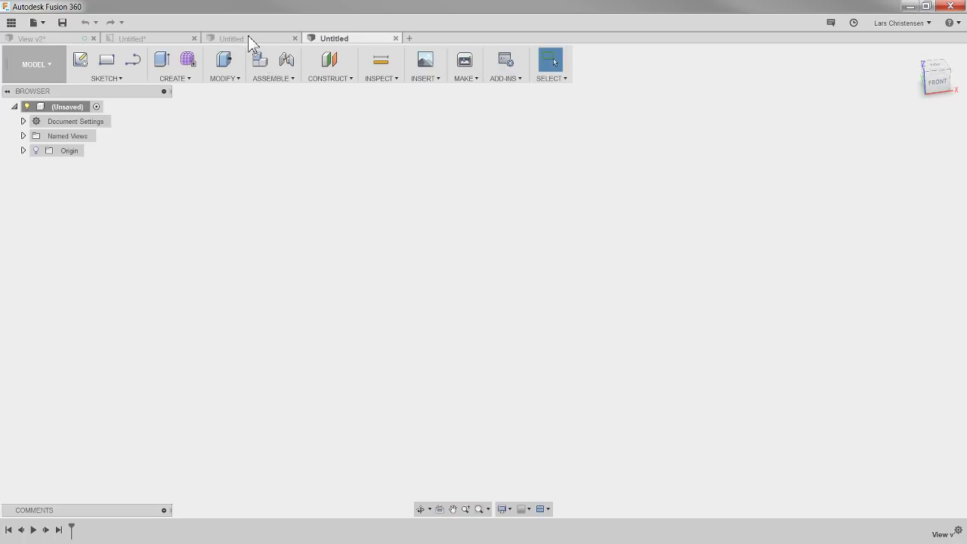
- Inspect the axis orientation of the previously created empty design for comparison and return to the View v2 document
{"action": "left_click", "coordinate": [248, 40]}
{"action": "mouse_move", "coordinate": [937, 97]}
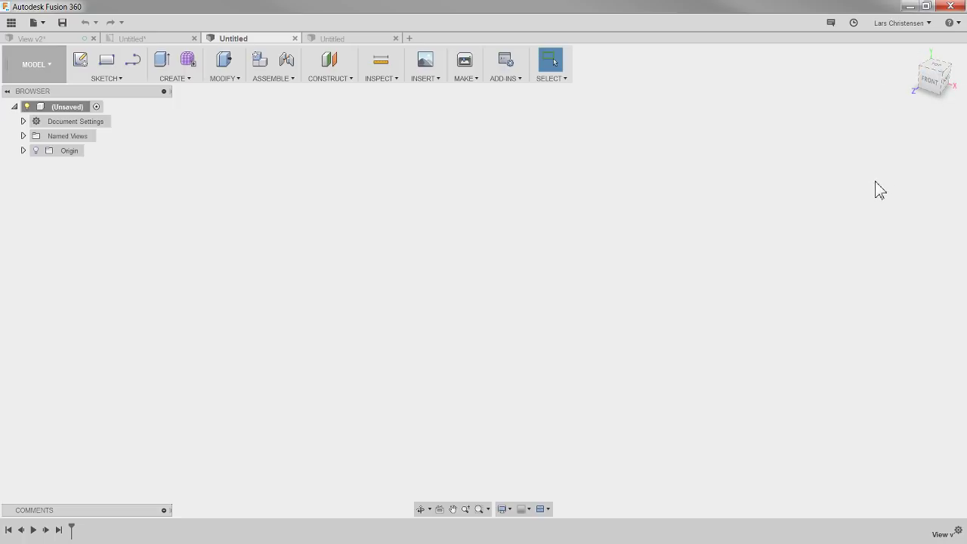
{"action": "middle_click_drag", "start_coordinate": [939, 115], "coordinate": [916, 102], "text": "shift"}
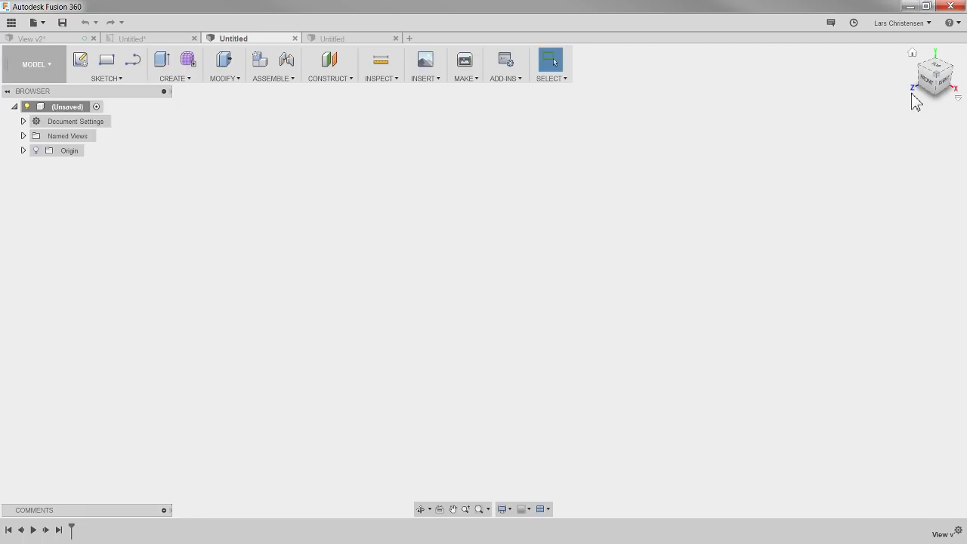
{"action": "left_click", "coordinate": [63, 37]}
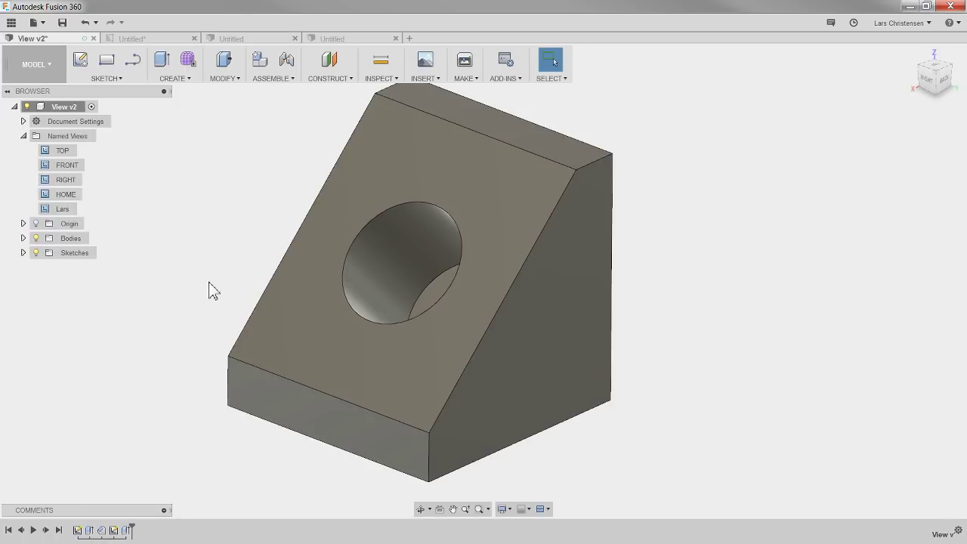